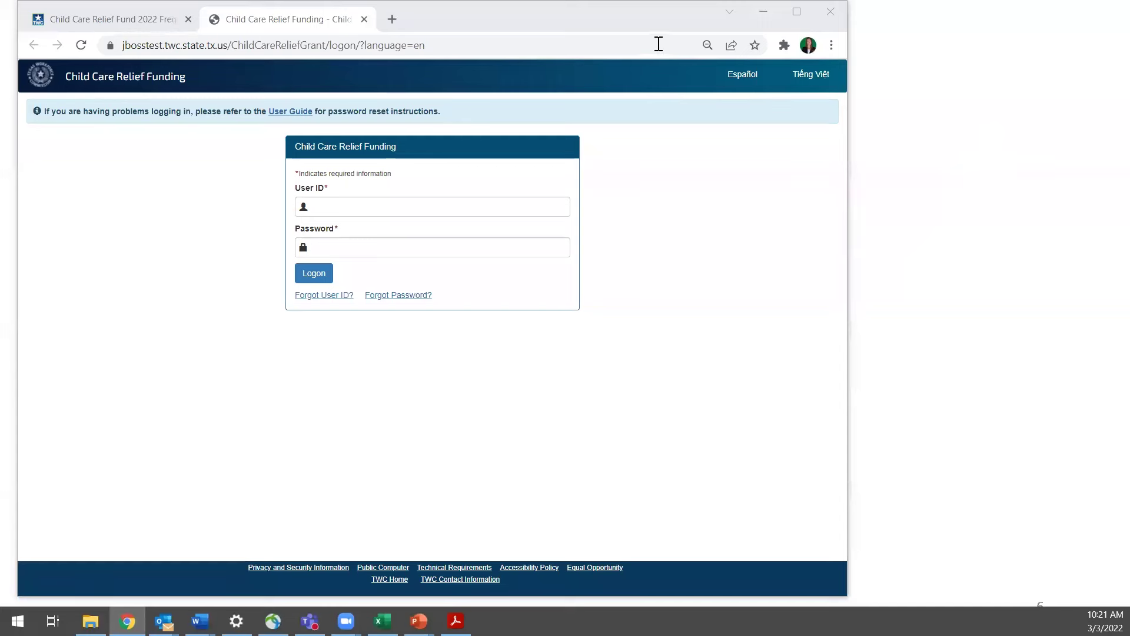
Maximize the browser and attempt to log on, which fails with an invalid user ID/password error
double_click(630, 22)
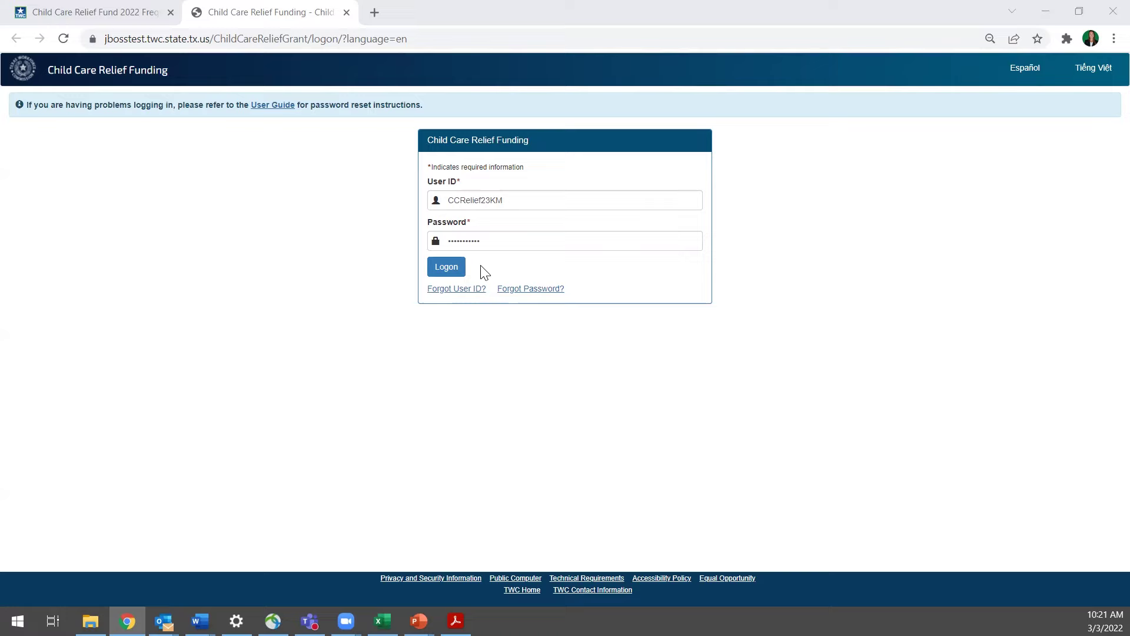
left_click(455, 274)
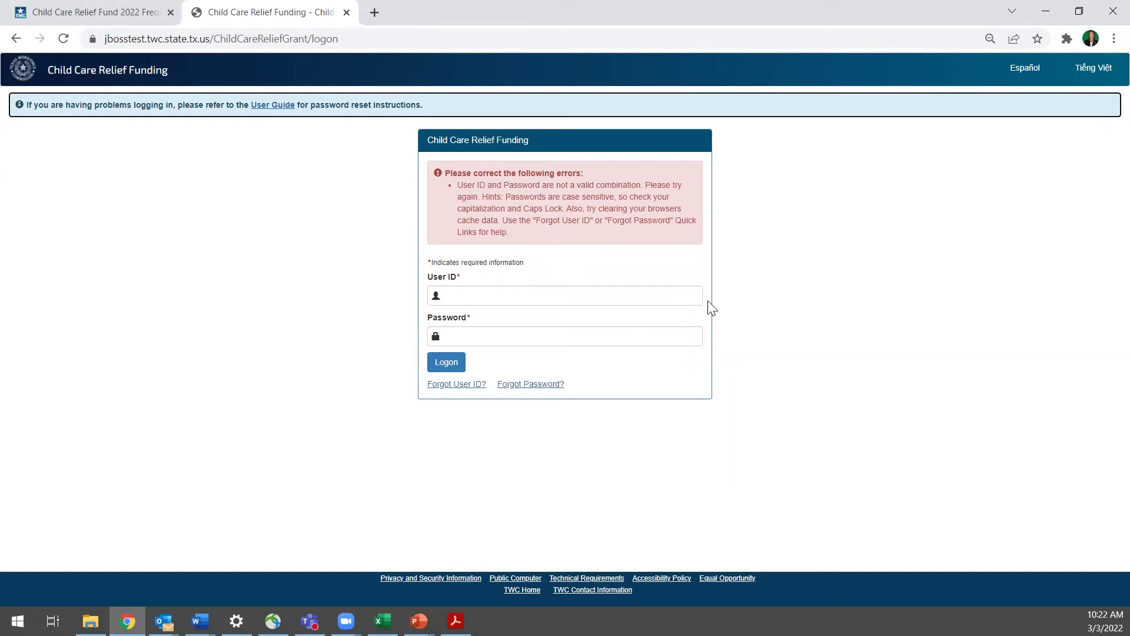
key("ctrl+plus")
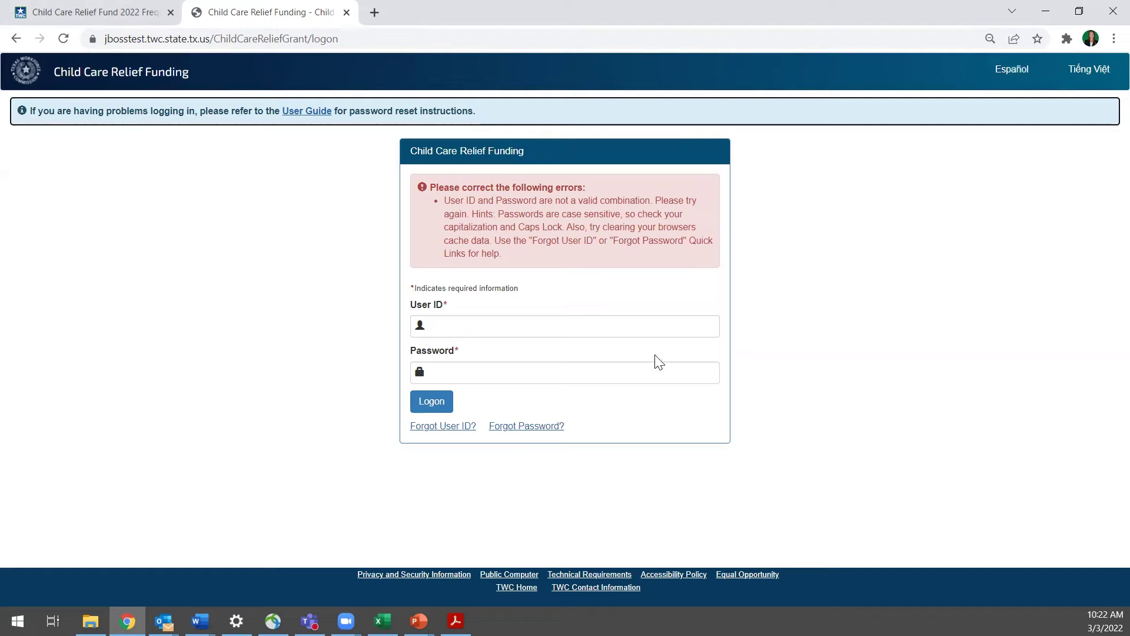
Point out the Forgot User ID, Forgot Password, password-reset User Guide and language options
left_click(428, 430)
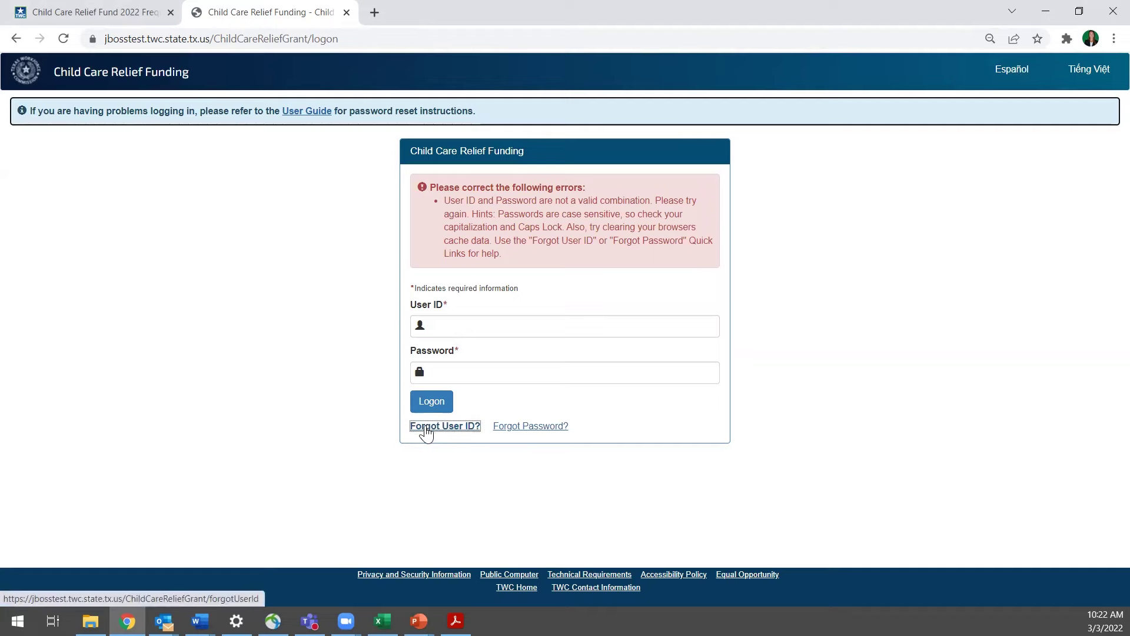
left_click(551, 429)
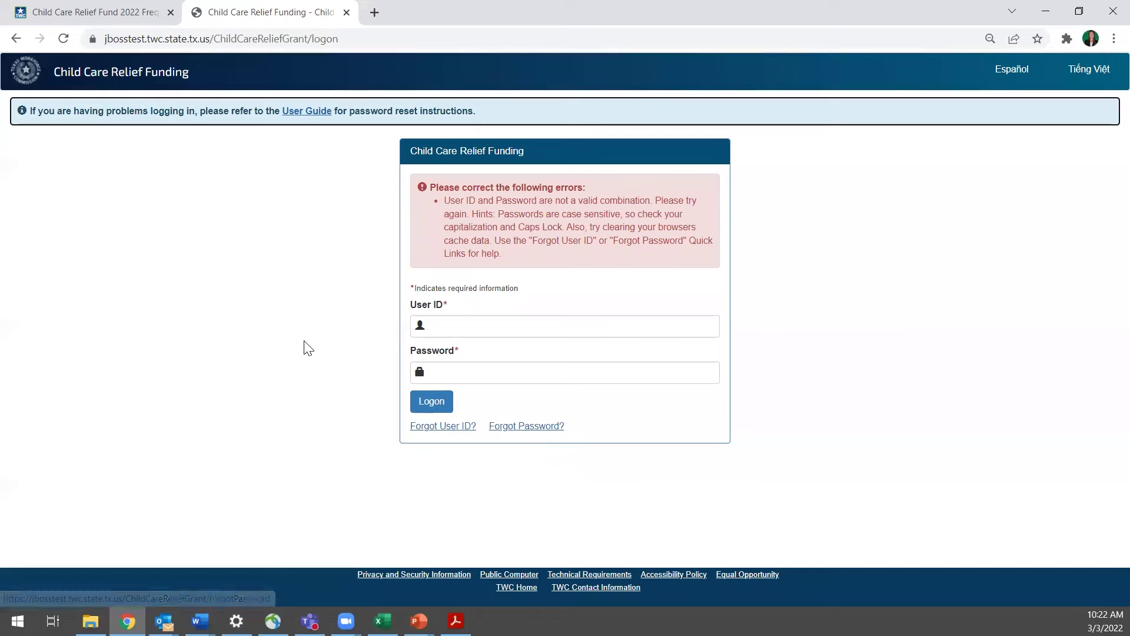
left_click(299, 115)
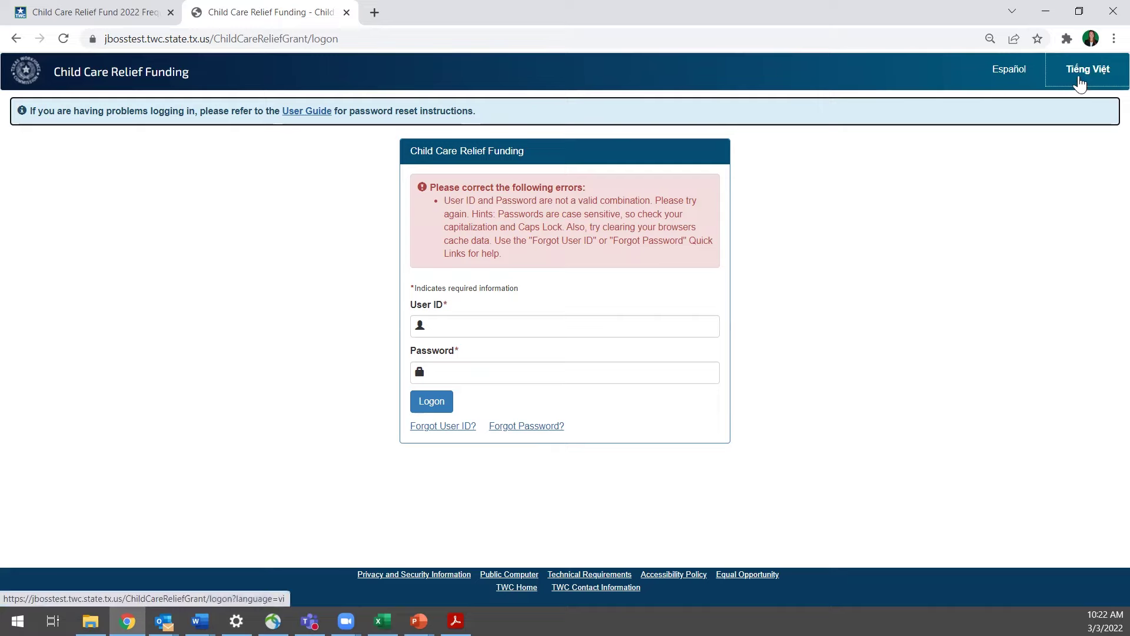
left_click(1012, 82)
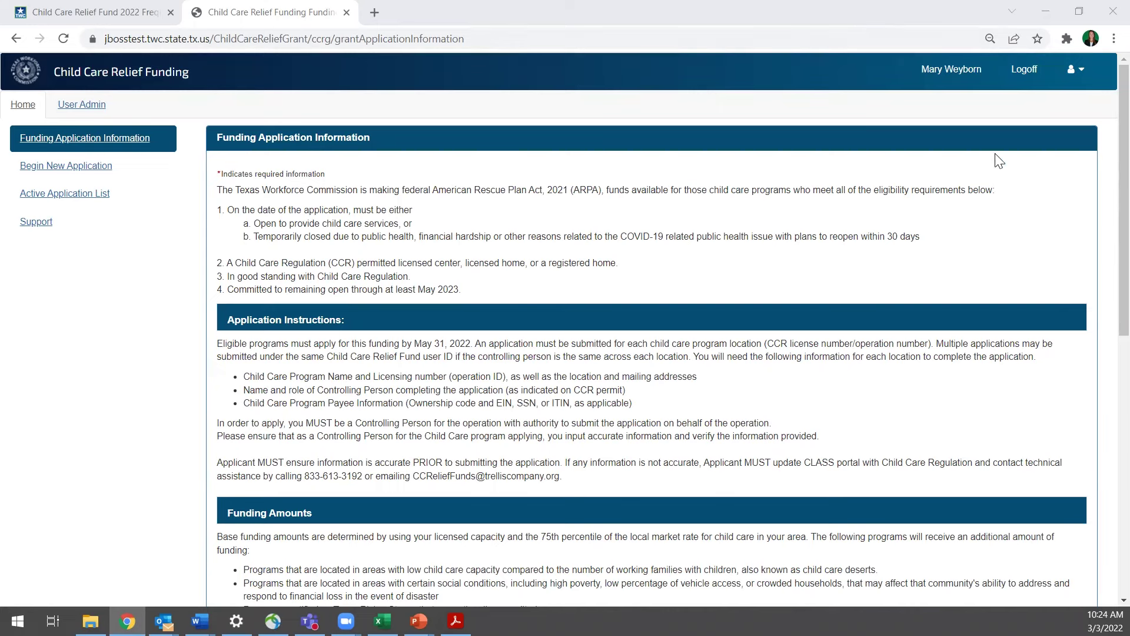
scroll(407, 283, "down", 1)
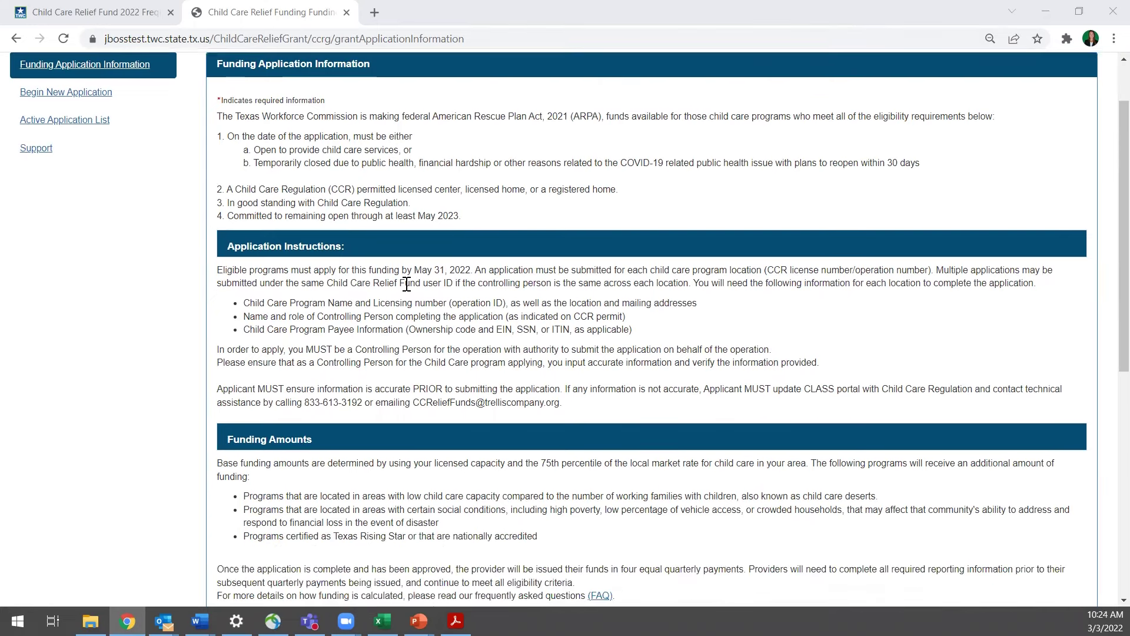
left_click_drag(352, 242, 187, 258)
left_click(184, 252)
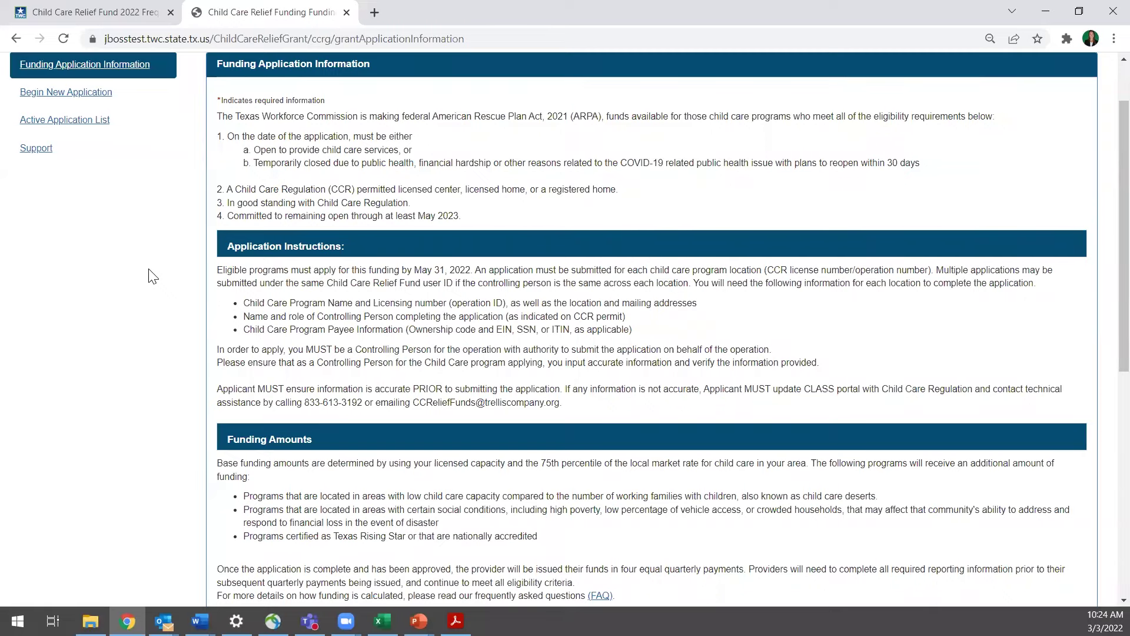
scroll(169, 295, "down", 2)
scroll(180, 306, "down", 2)
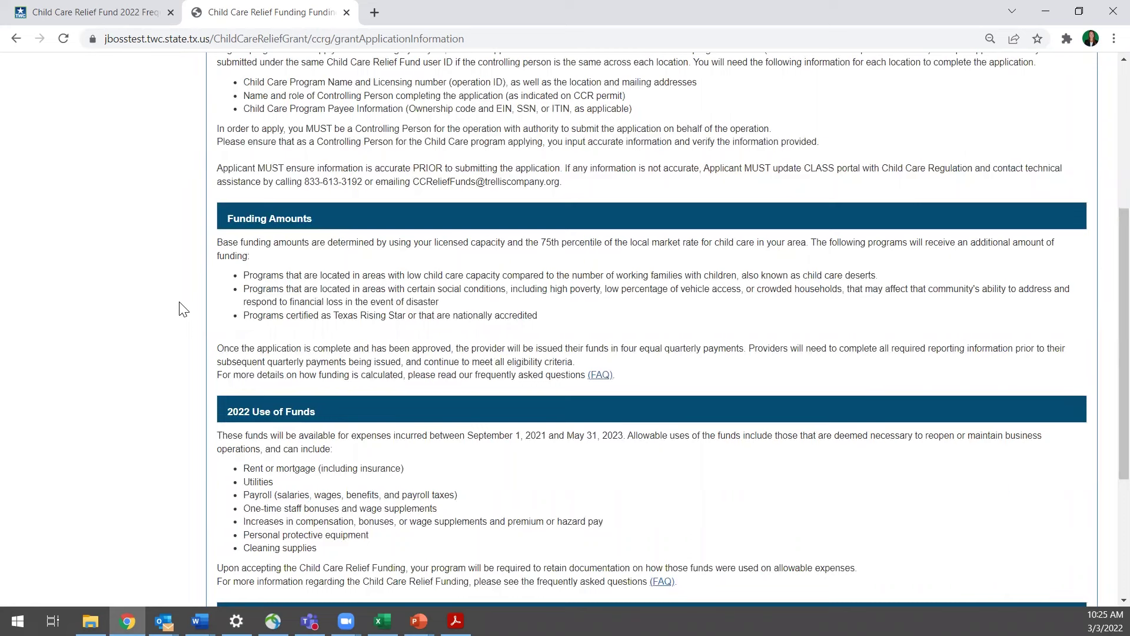
scroll(176, 311, "down", 1)
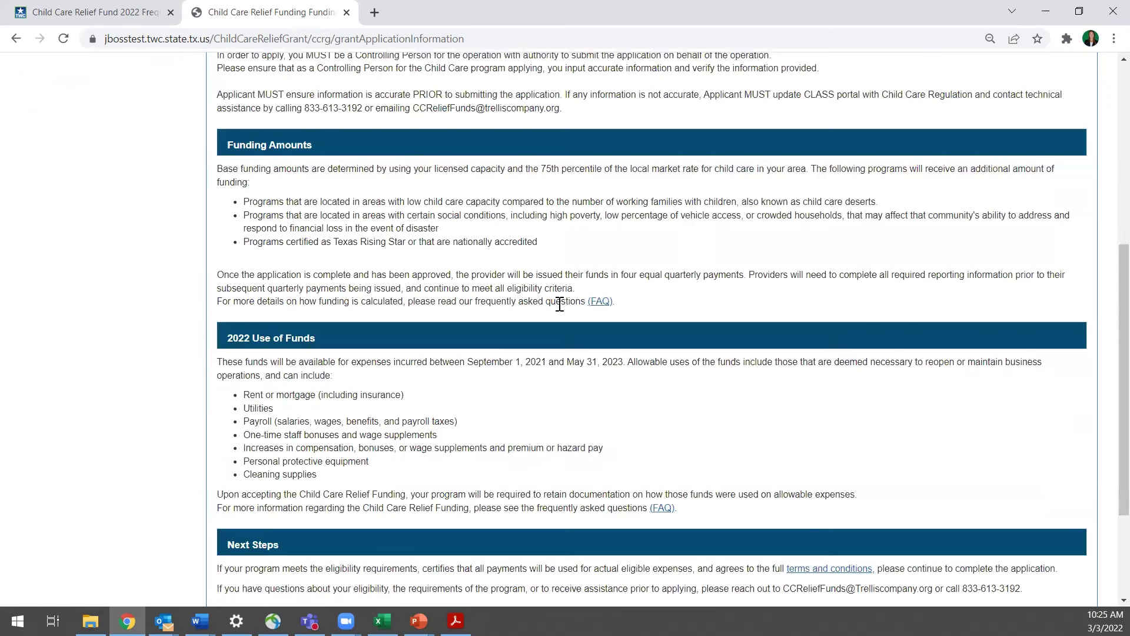
left_click(600, 303)
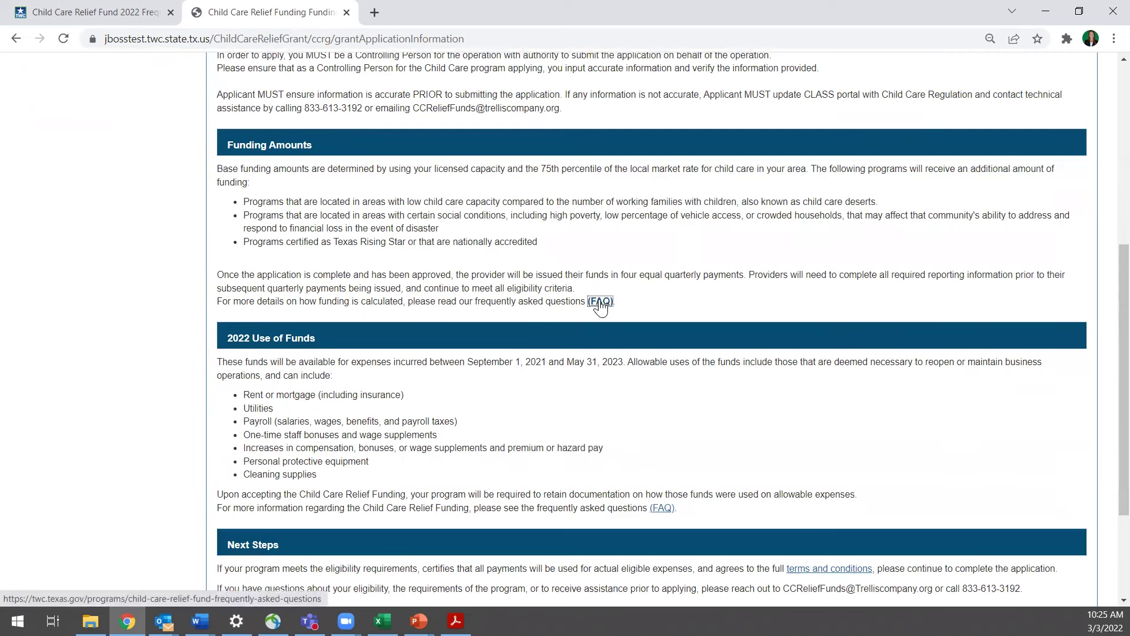
left_click(663, 510)
scroll(842, 427, "down", 3)
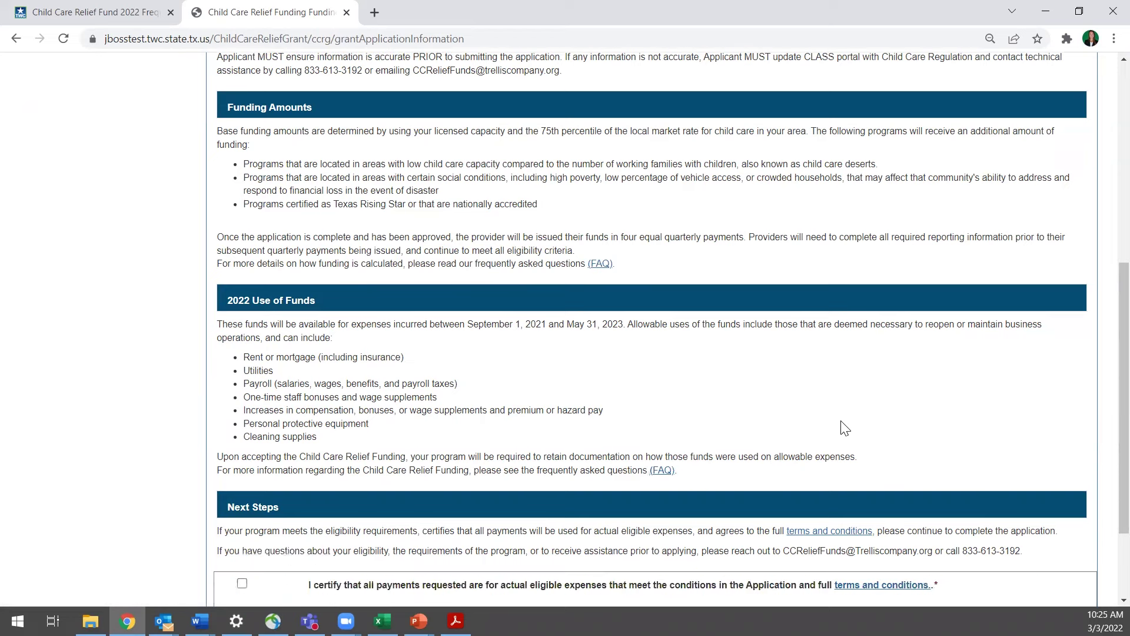
scroll(841, 425, "down", 1)
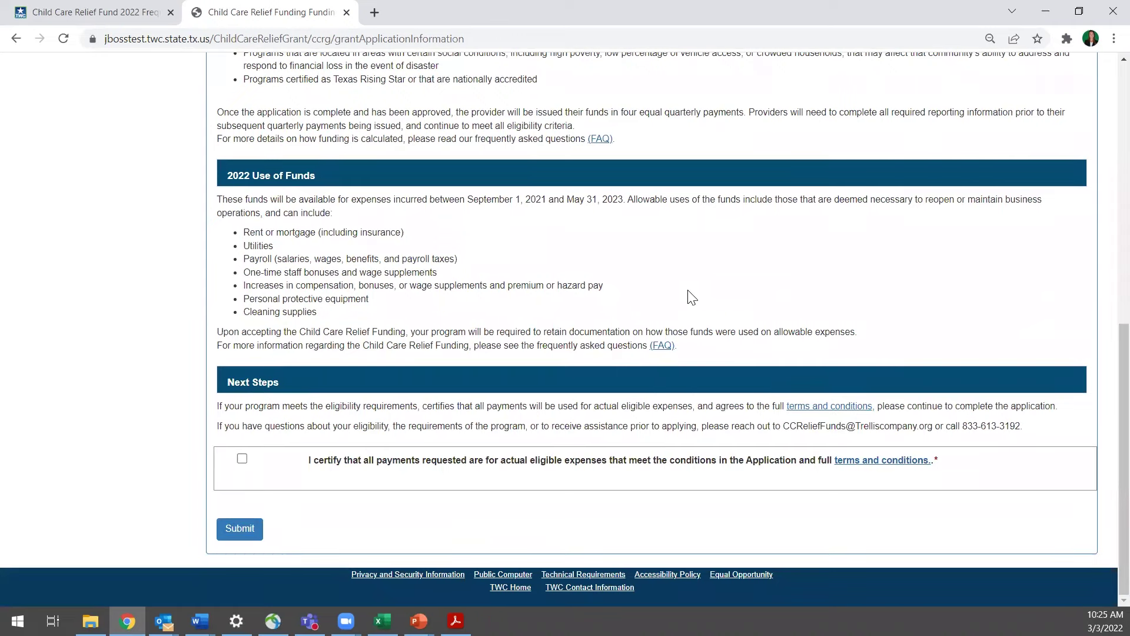
Review the terms and conditions links, tick the eligible-expenses certification and submit it
left_click(836, 407)
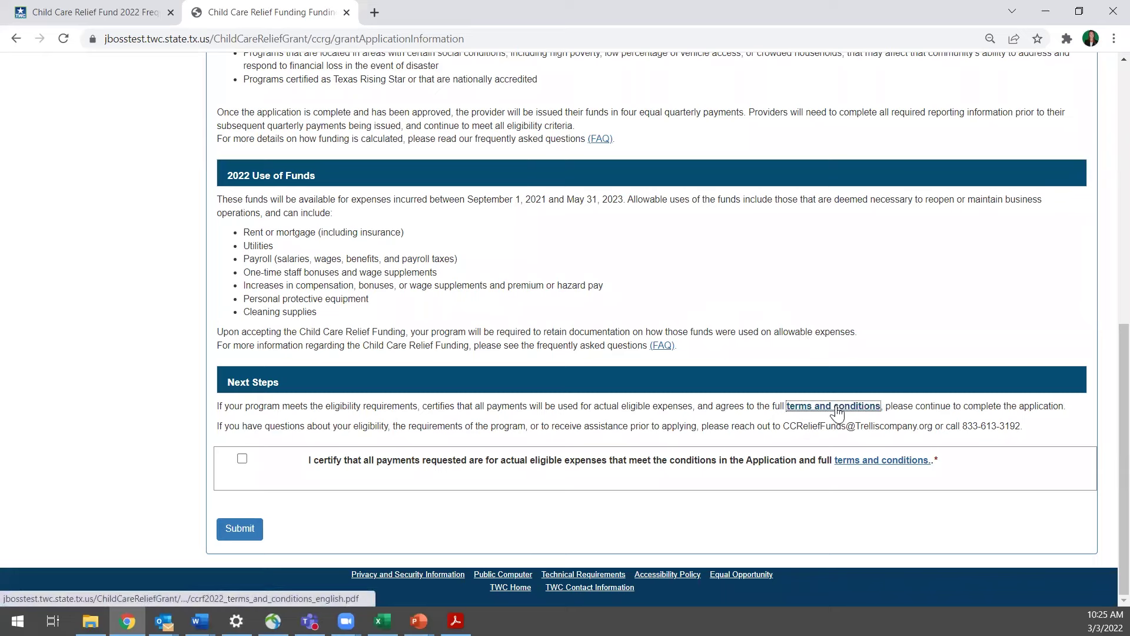
left_click(861, 458)
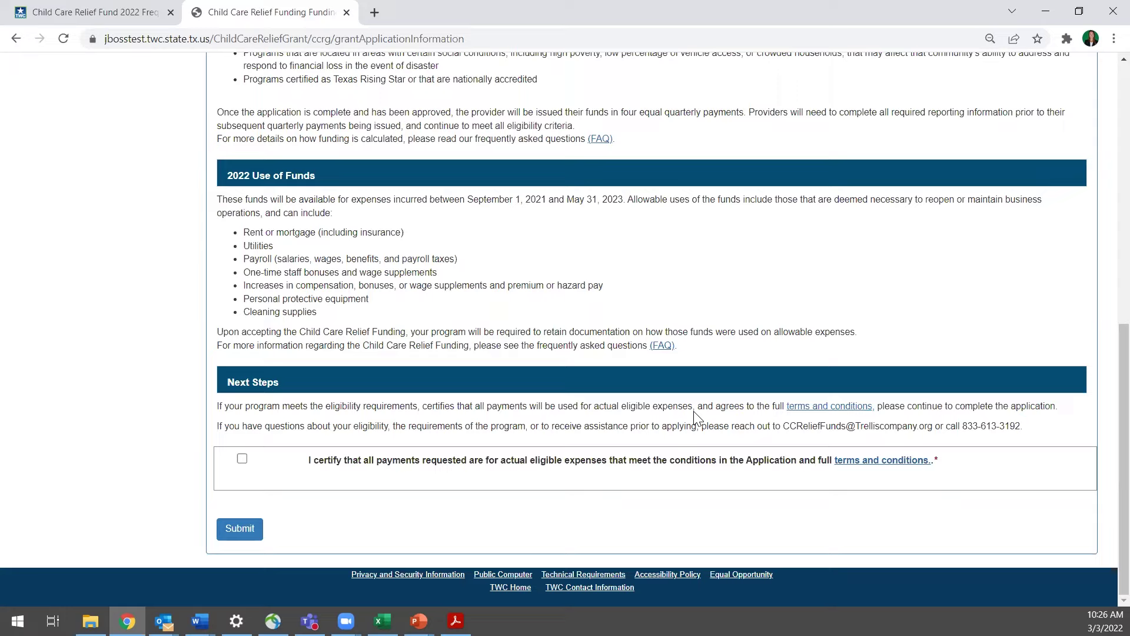
left_click(243, 459)
left_click(251, 535)
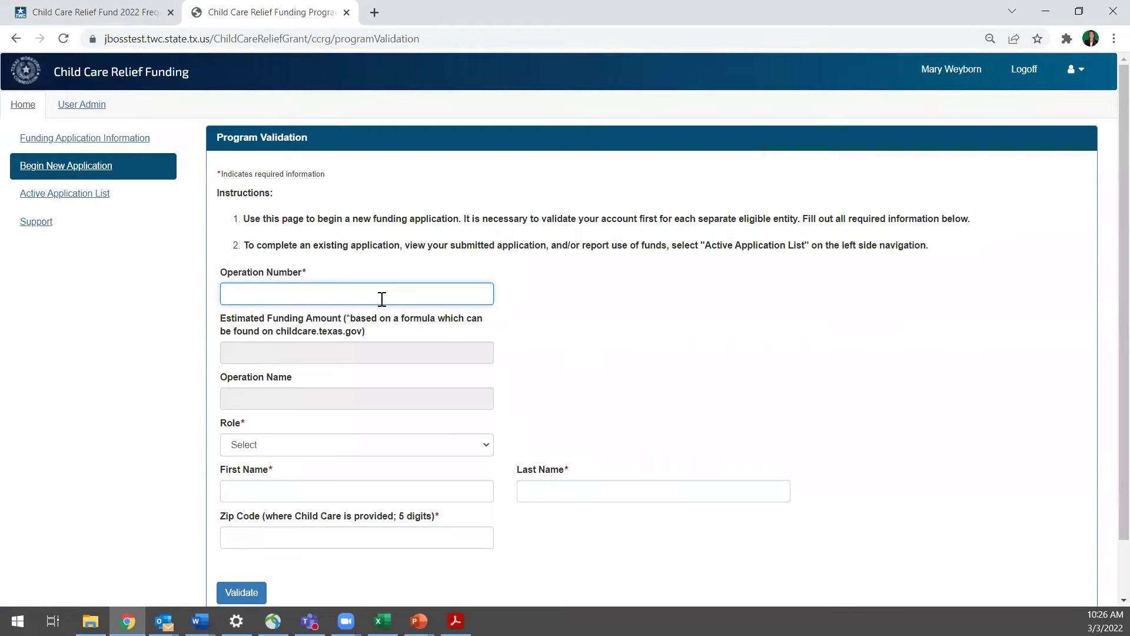
Enter the operation number to fetch its funding amount and name, and choose Director as role
type("23987")
left_click(556, 351)
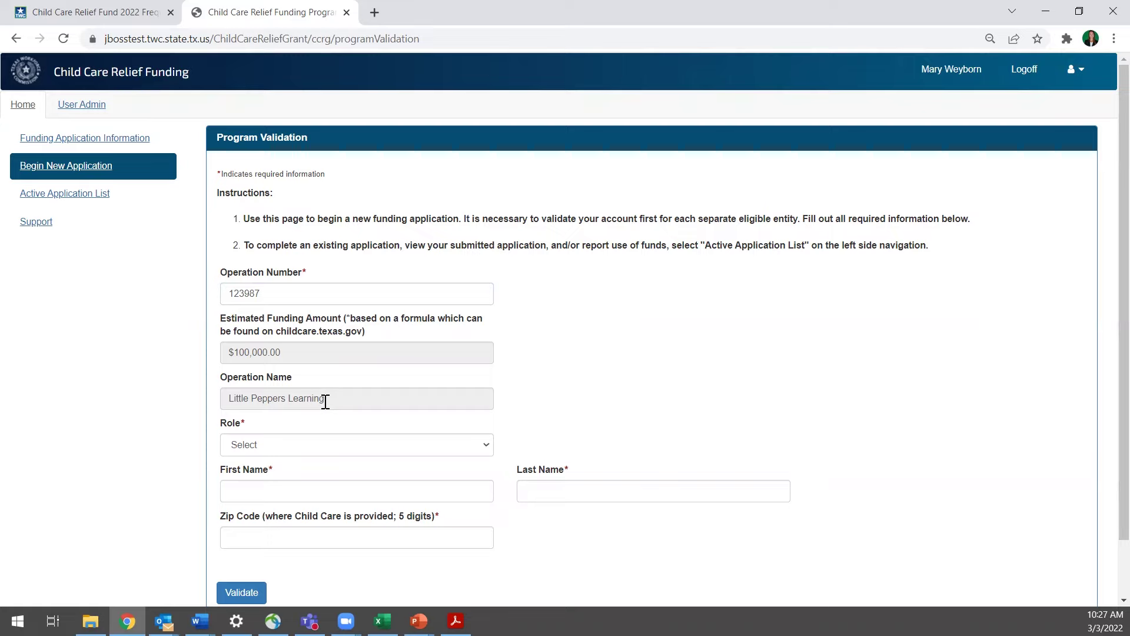
scroll(489, 412, "down", 2)
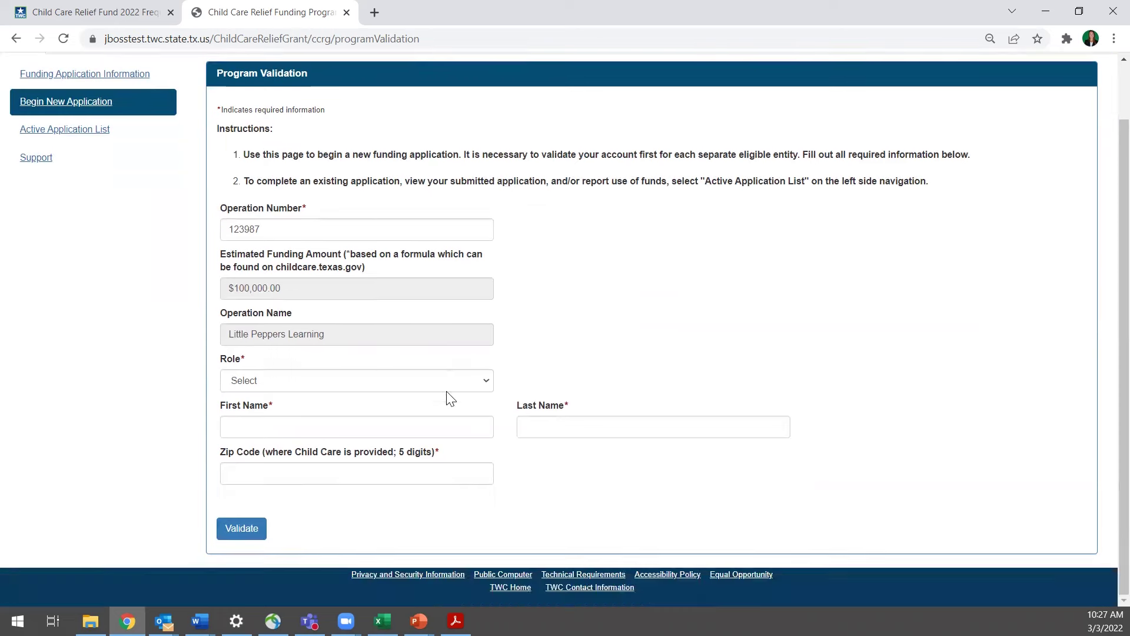
left_click(428, 386)
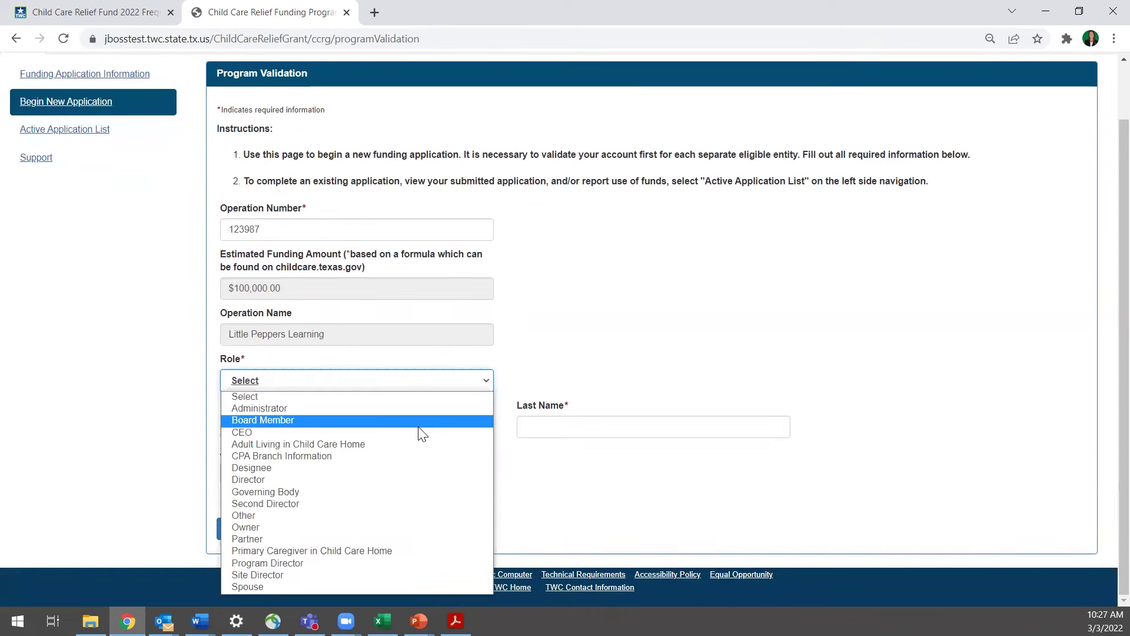
left_click(416, 479)
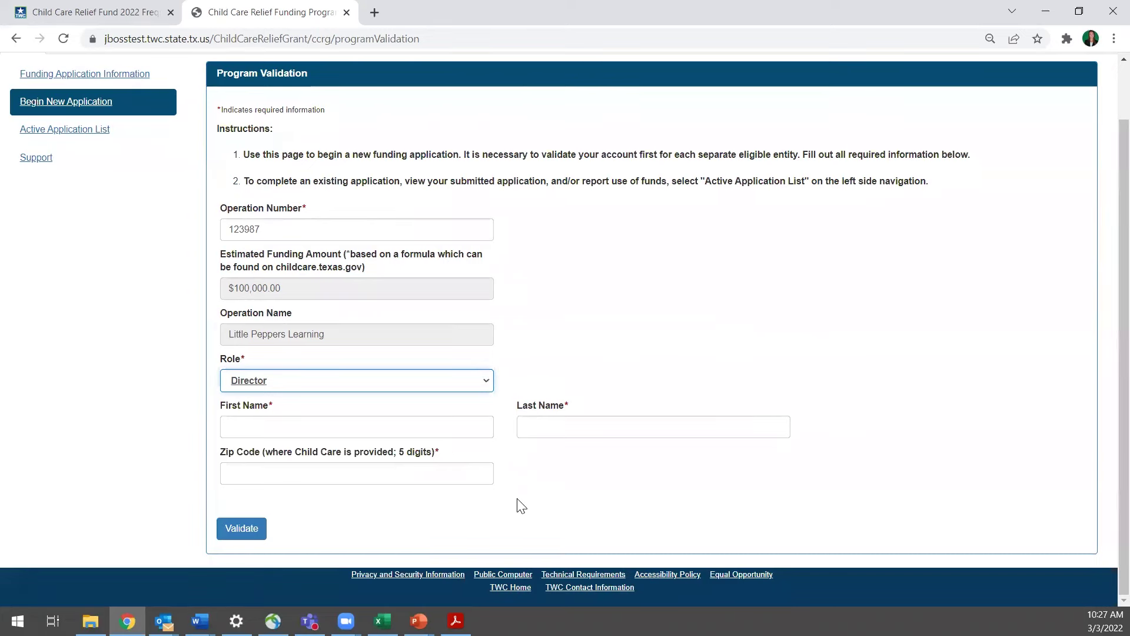
Fill in the director's first and last name and the child care zip code, then validate
left_click(407, 426)
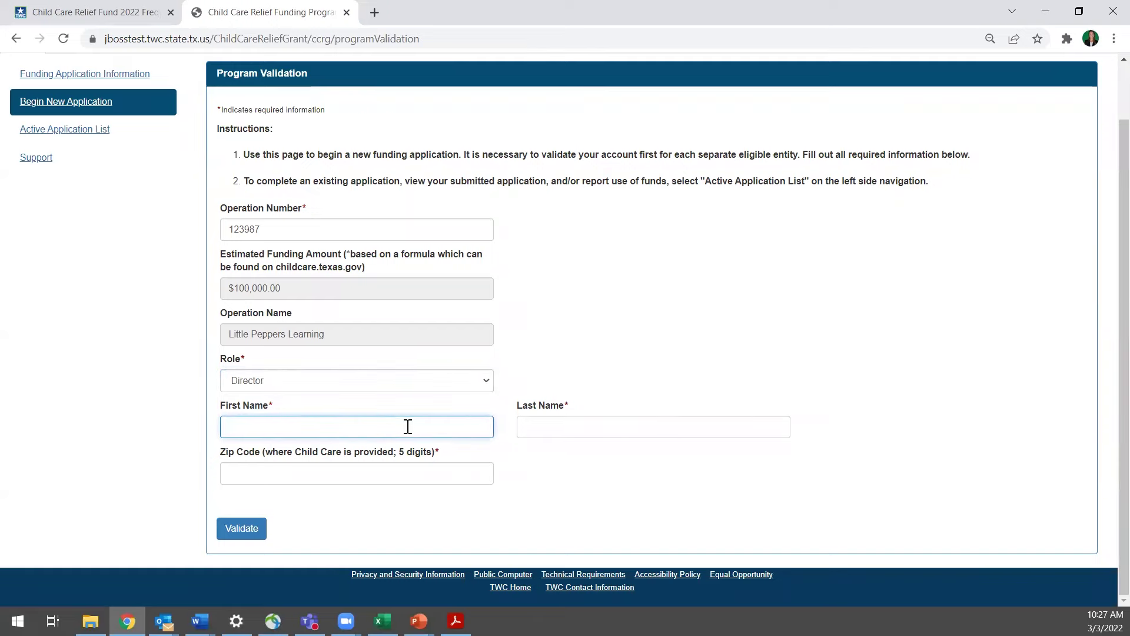
key("Tab")
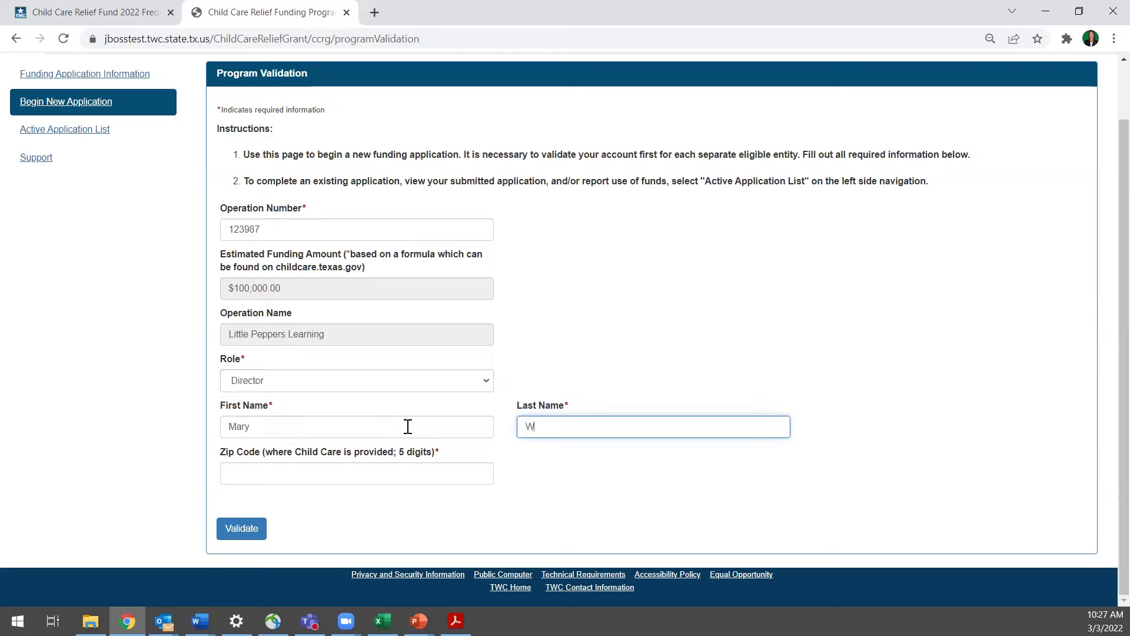
left_click(409, 475)
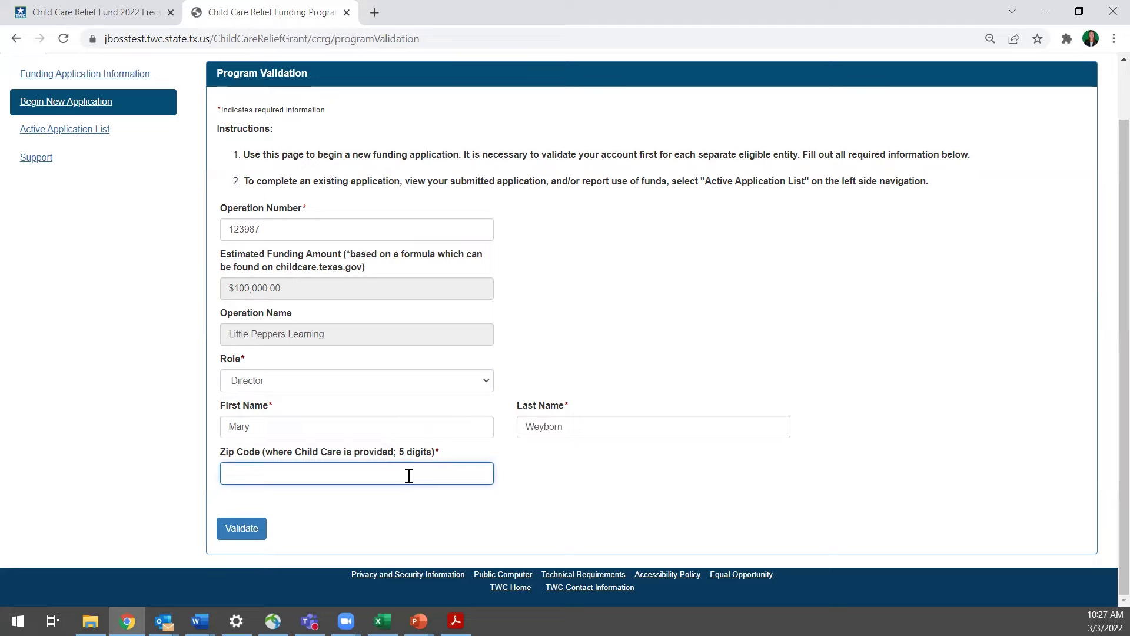
type("76701")
left_click(253, 537)
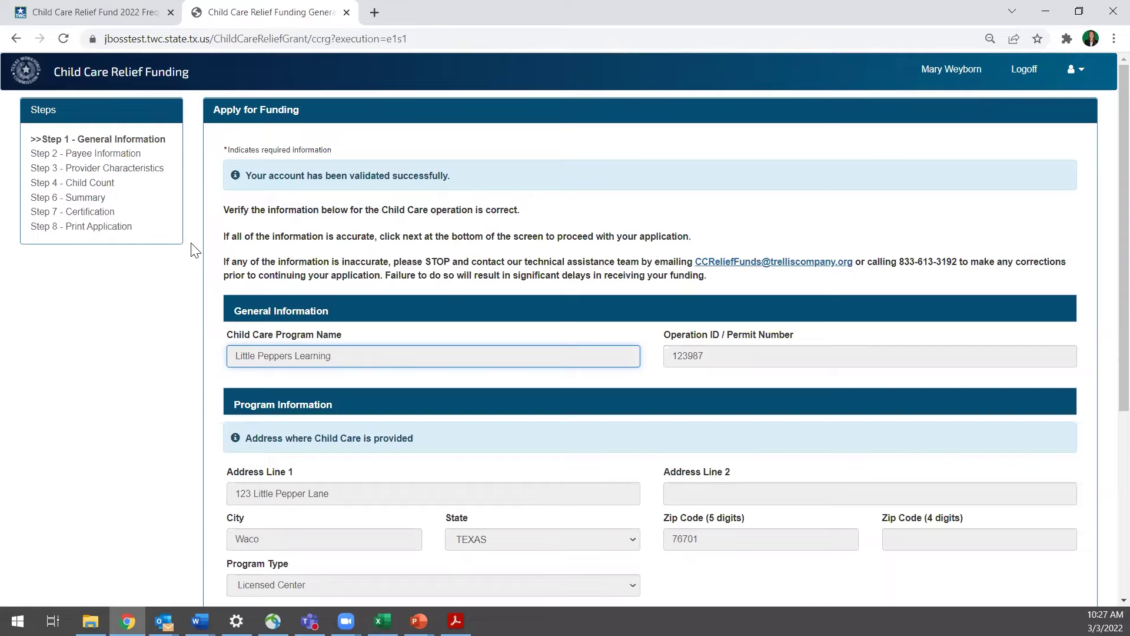
scroll(213, 348, "down", 1)
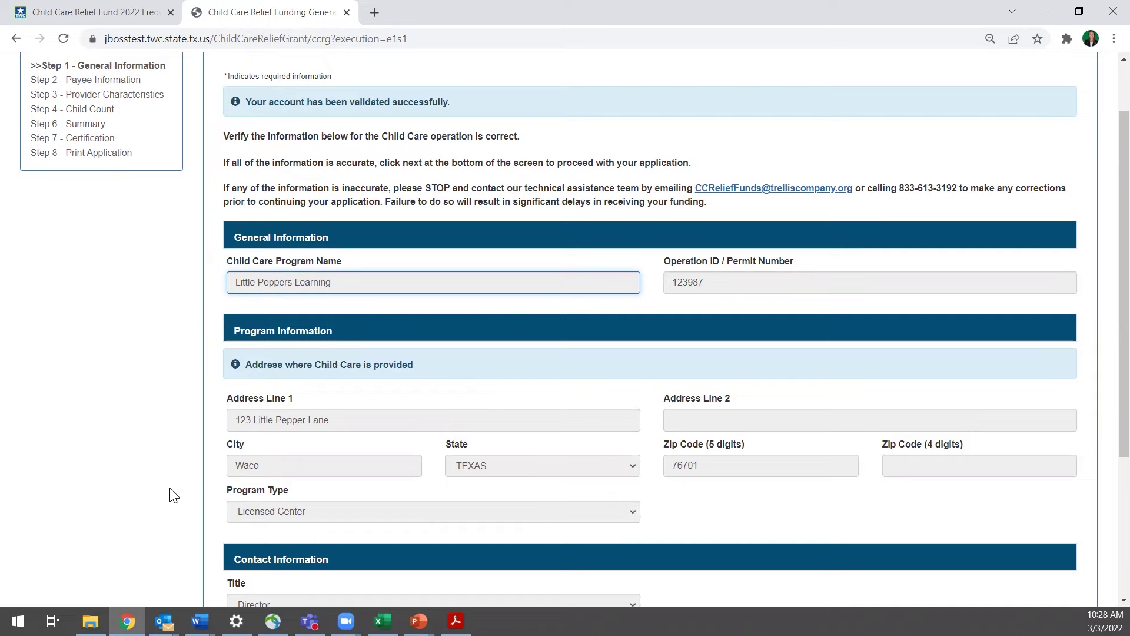
scroll(182, 499, "down", 1)
scroll(186, 500, "down", 2)
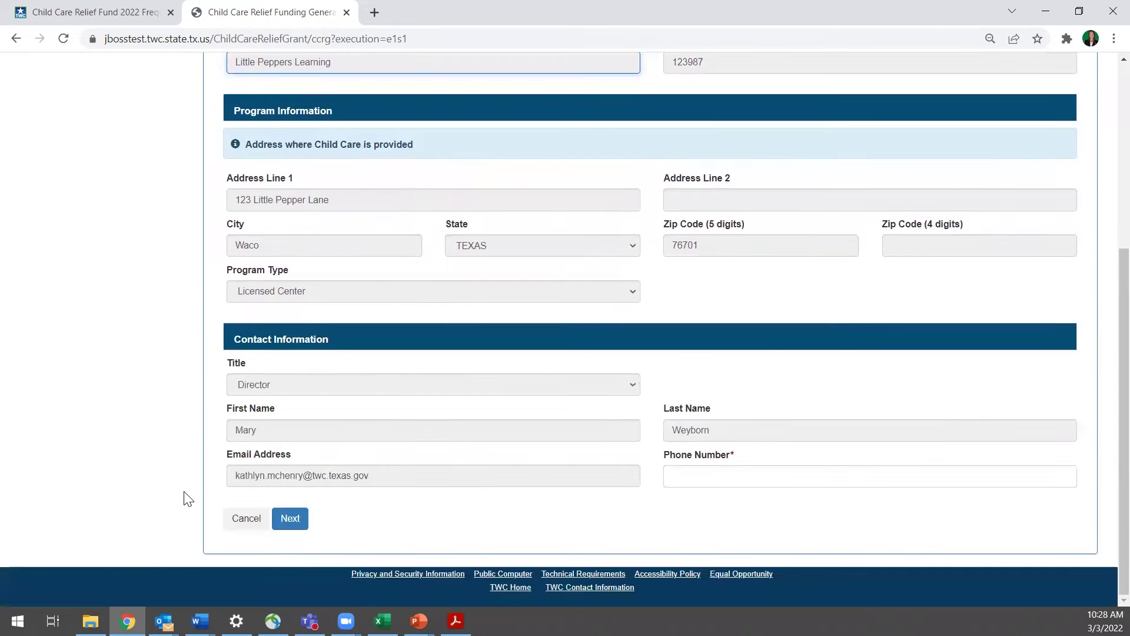
scroll(184, 497, "up", 2)
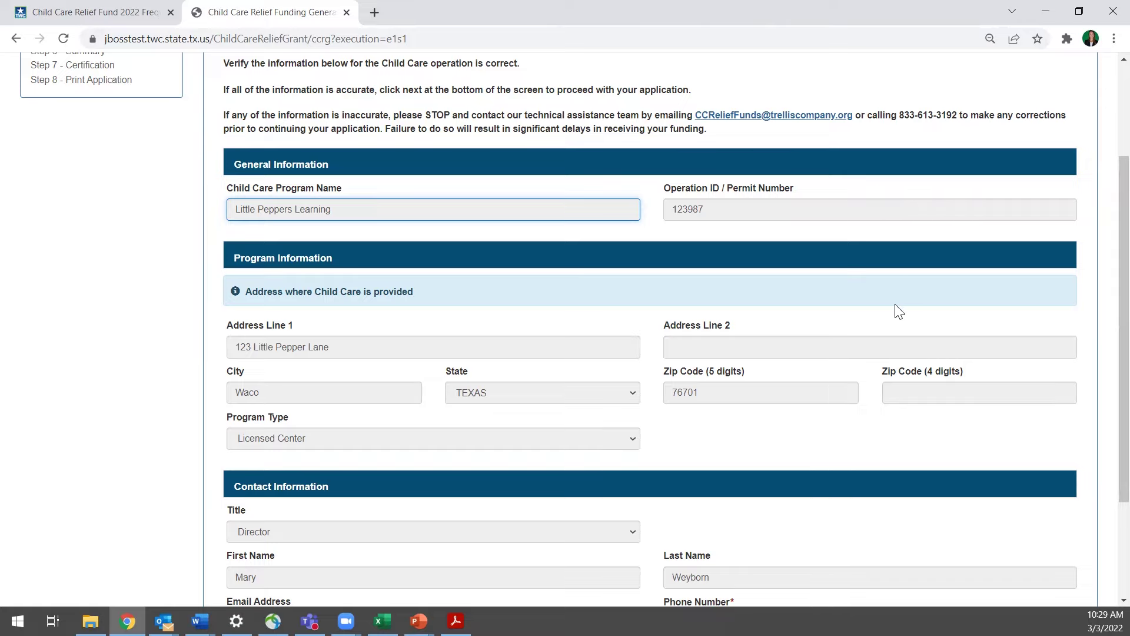
Enter the contact phone number and continue to Step 2, Payee Information
scroll(898, 311, "down", 1)
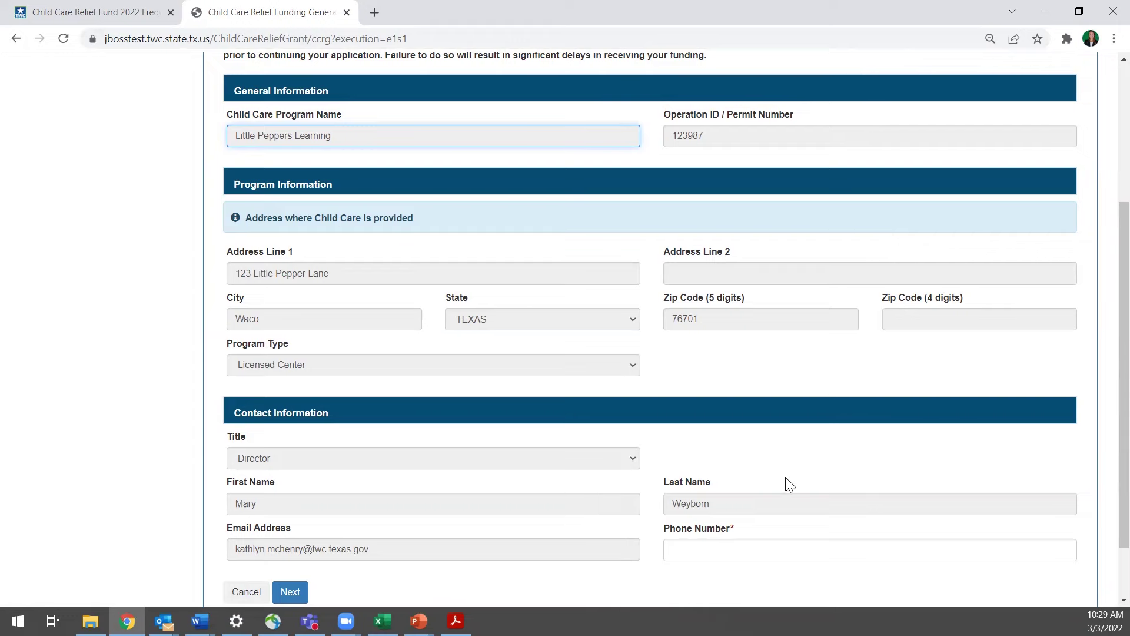
scroll(787, 482, "down", 1)
left_click(751, 478)
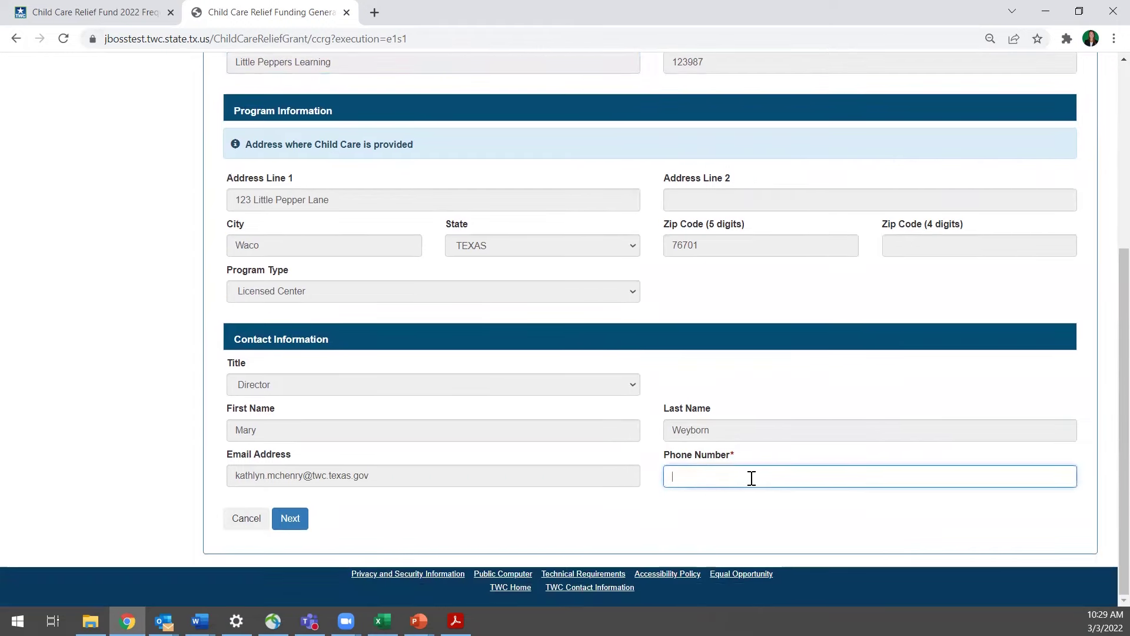
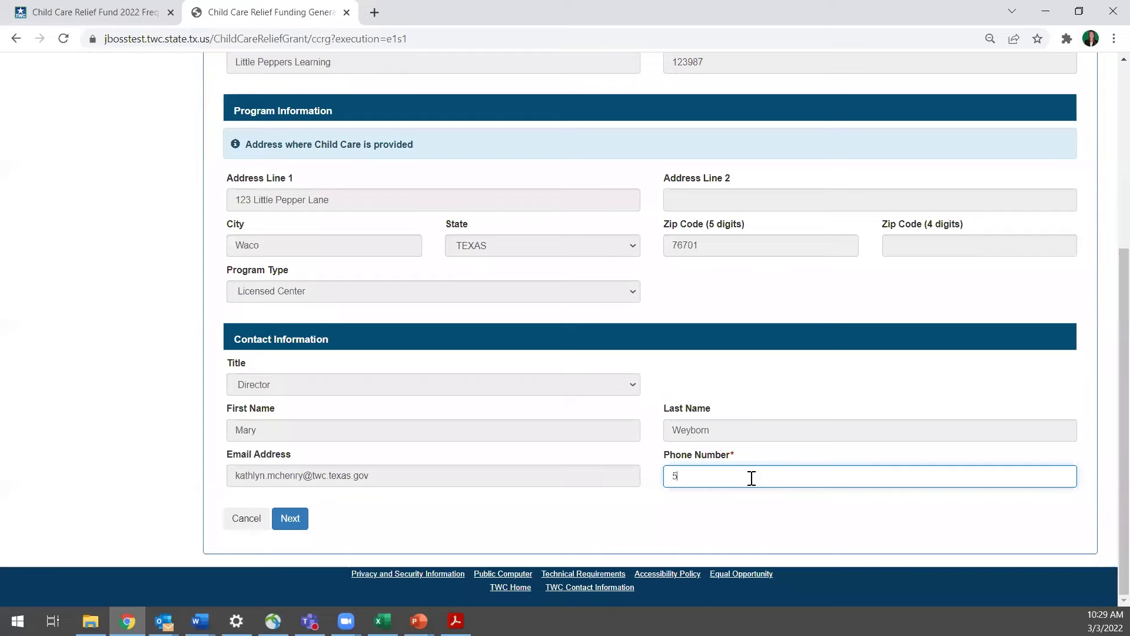
left_click(294, 523)
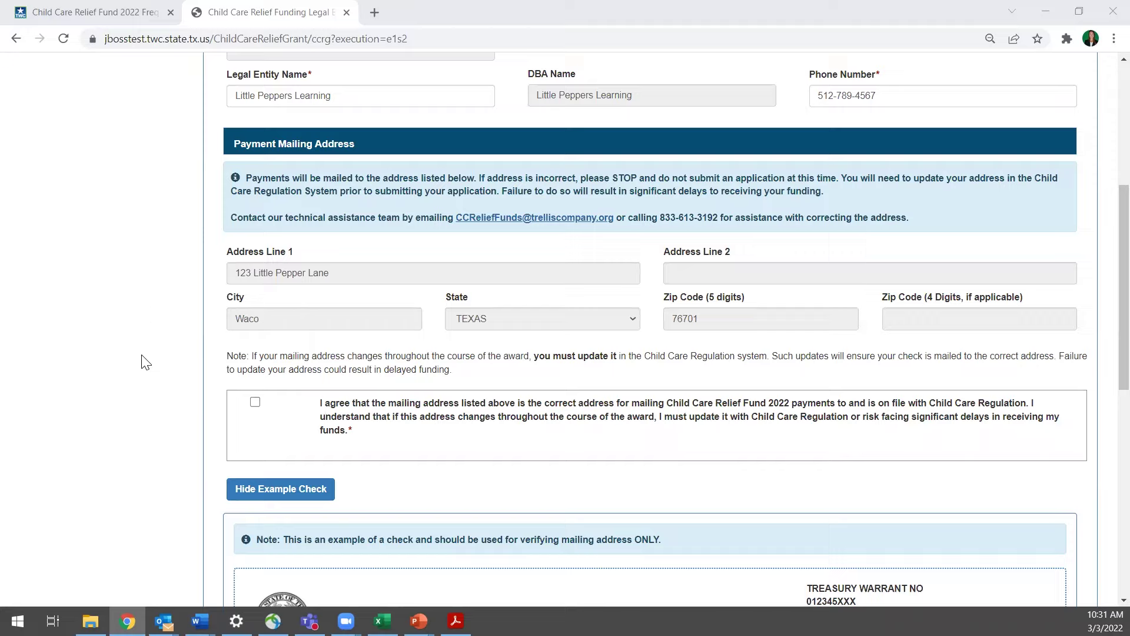
Tick the agreement that the prefilled Payment Mailing Address is correct
scroll(156, 366, "down", 3)
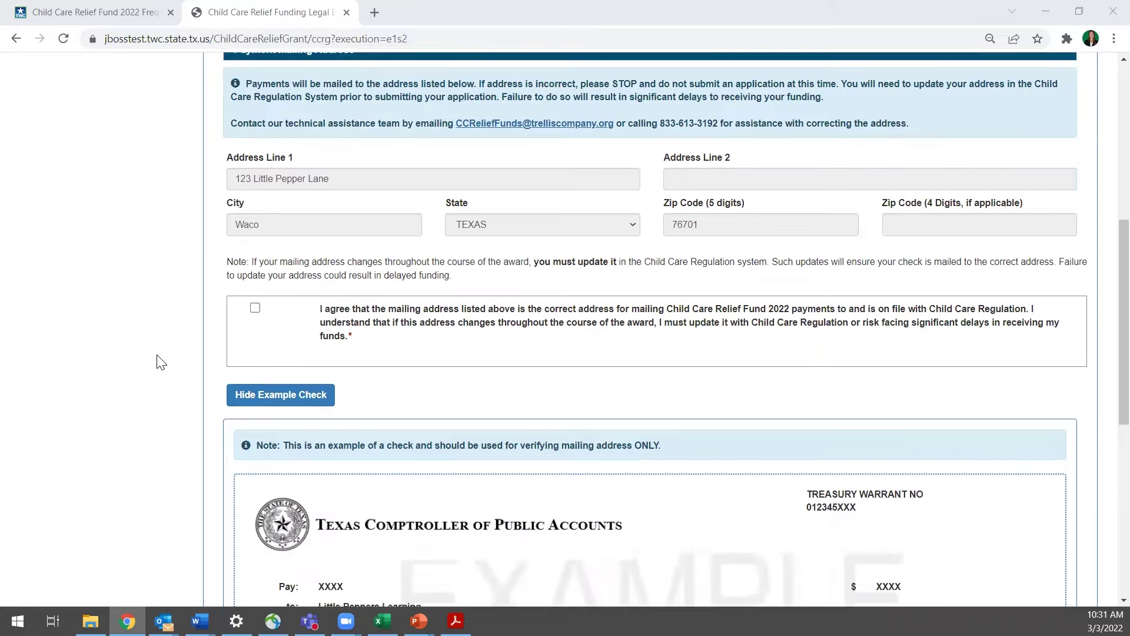
scroll(165, 365, "down", 2)
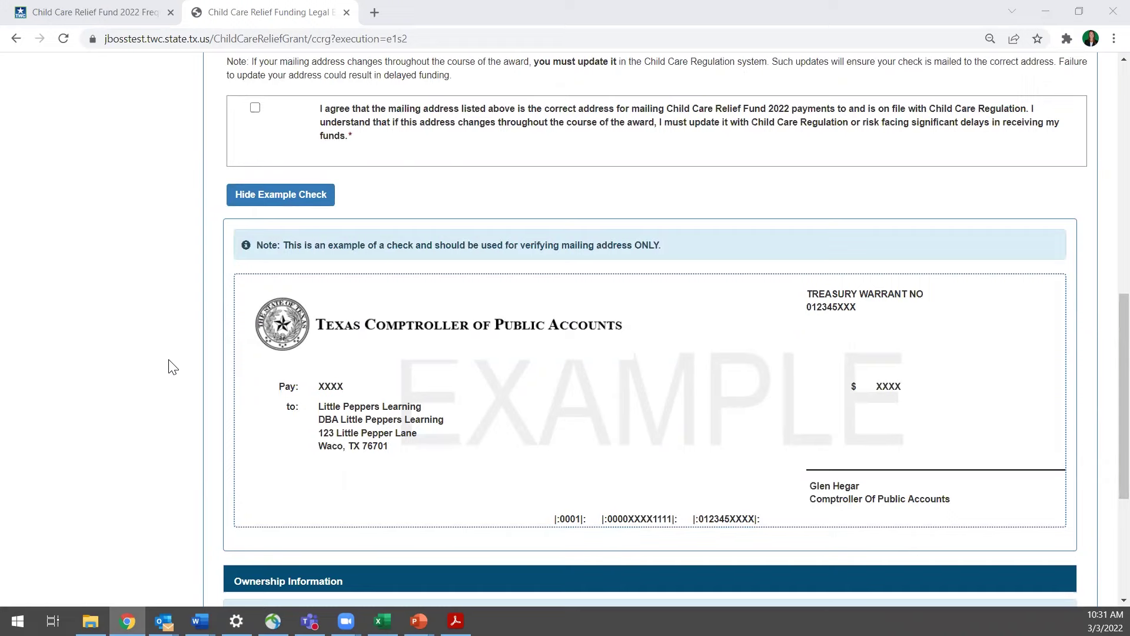
scroll(171, 369, "up", 1)
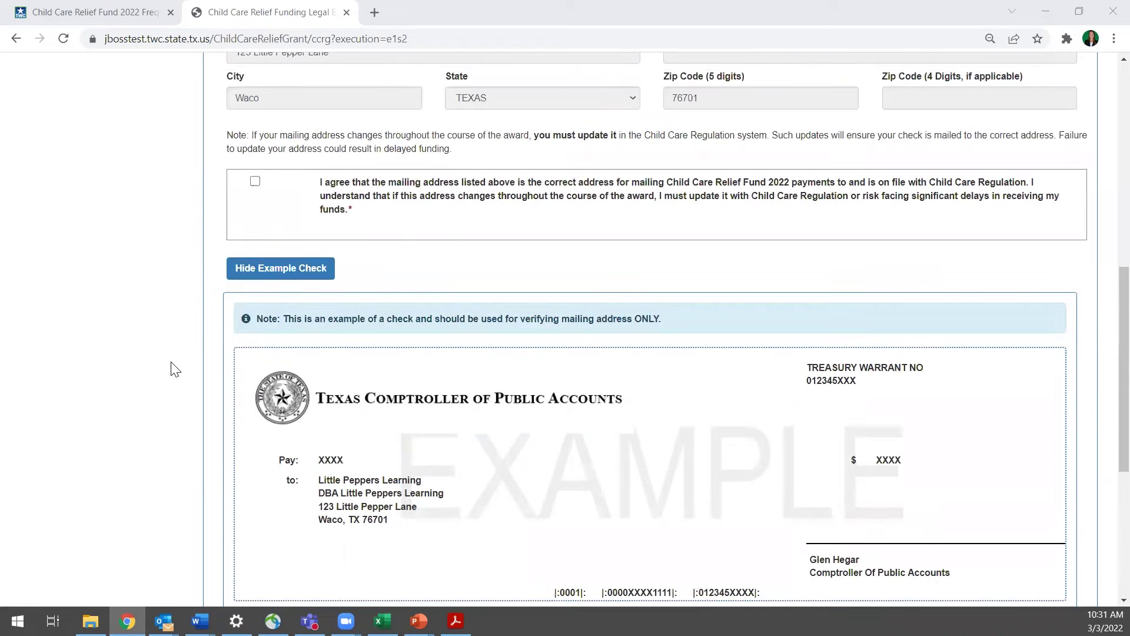
scroll(170, 369, "up", 1)
scroll(175, 369, "up", 1)
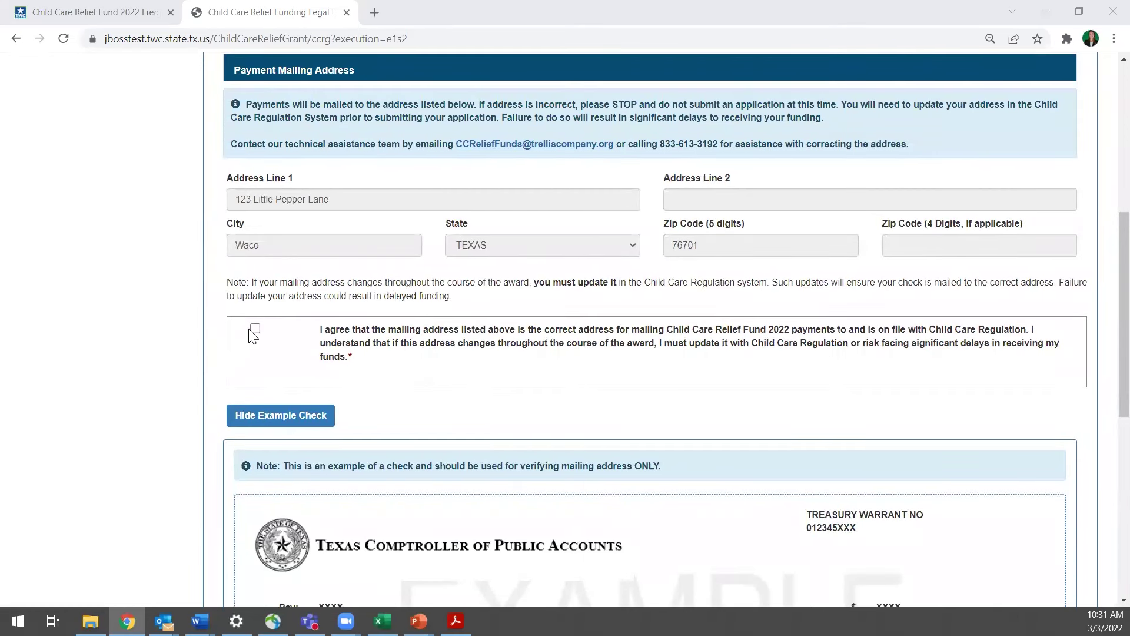
left_click(255, 329)
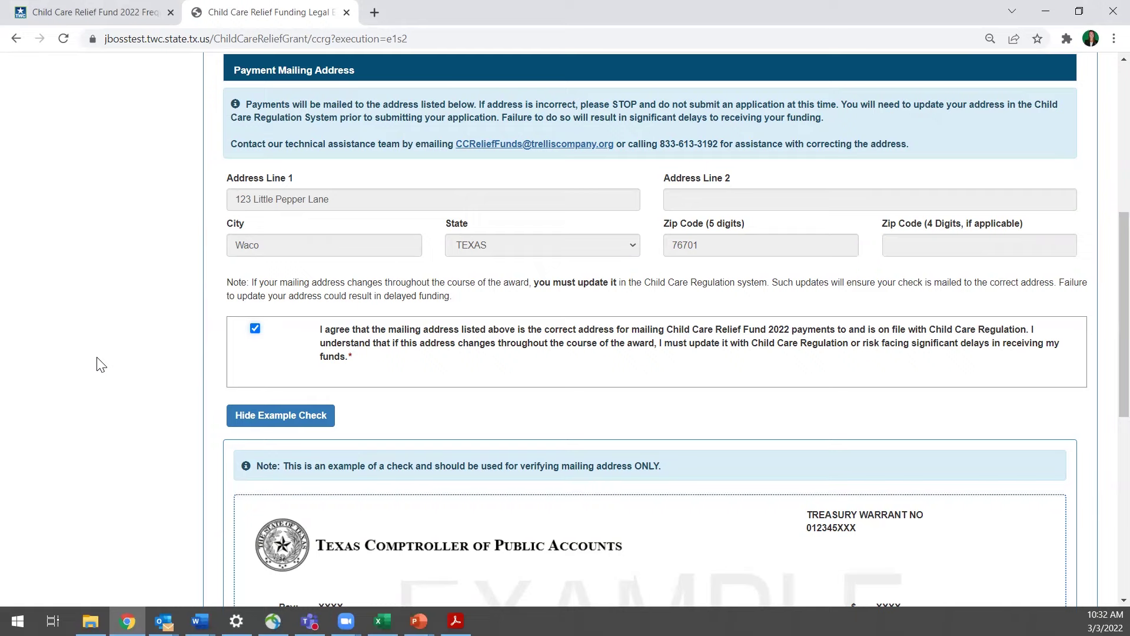
Choose 'Sole Ownership (Individual owning a business)' as the Ownership Code
scroll(102, 365, "down", 8)
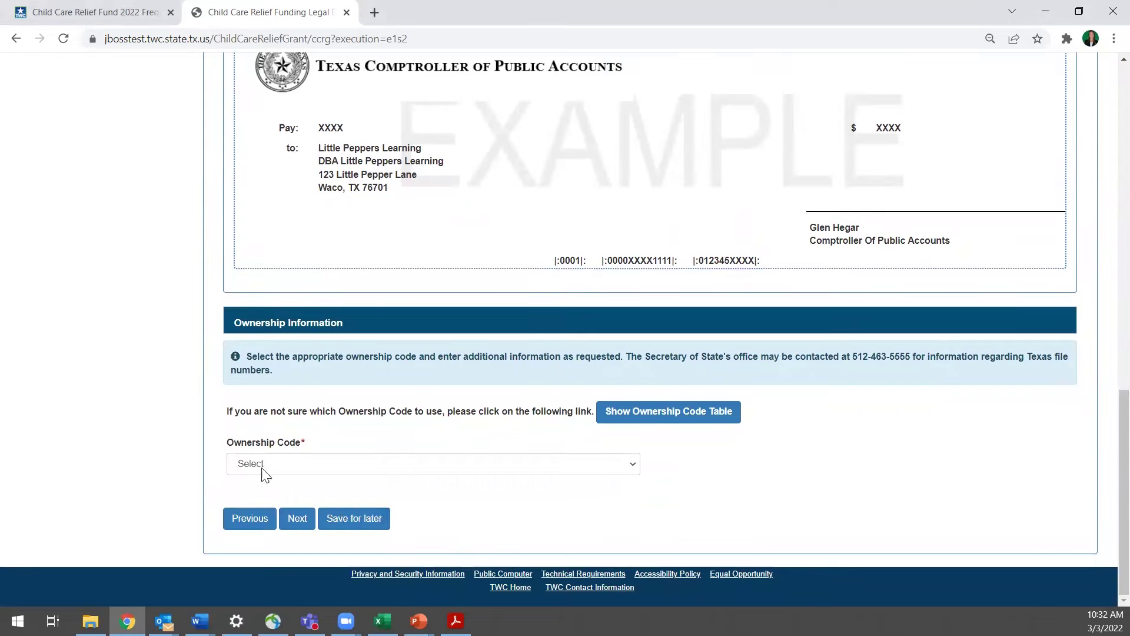
scroll(176, 445, "up", 3)
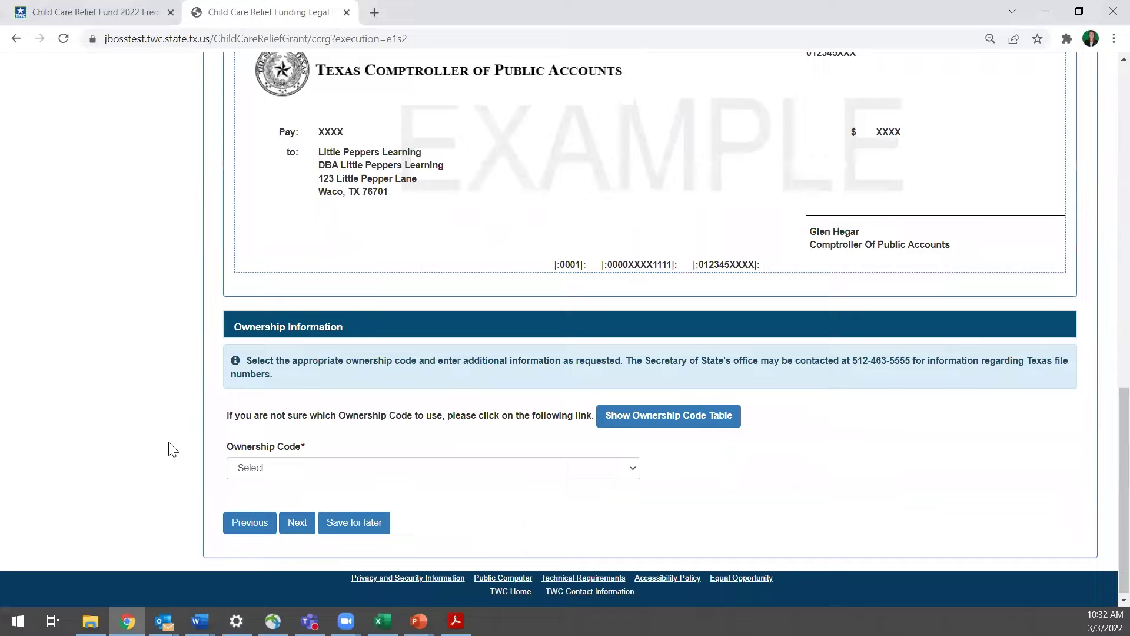
scroll(175, 447, "up", 2)
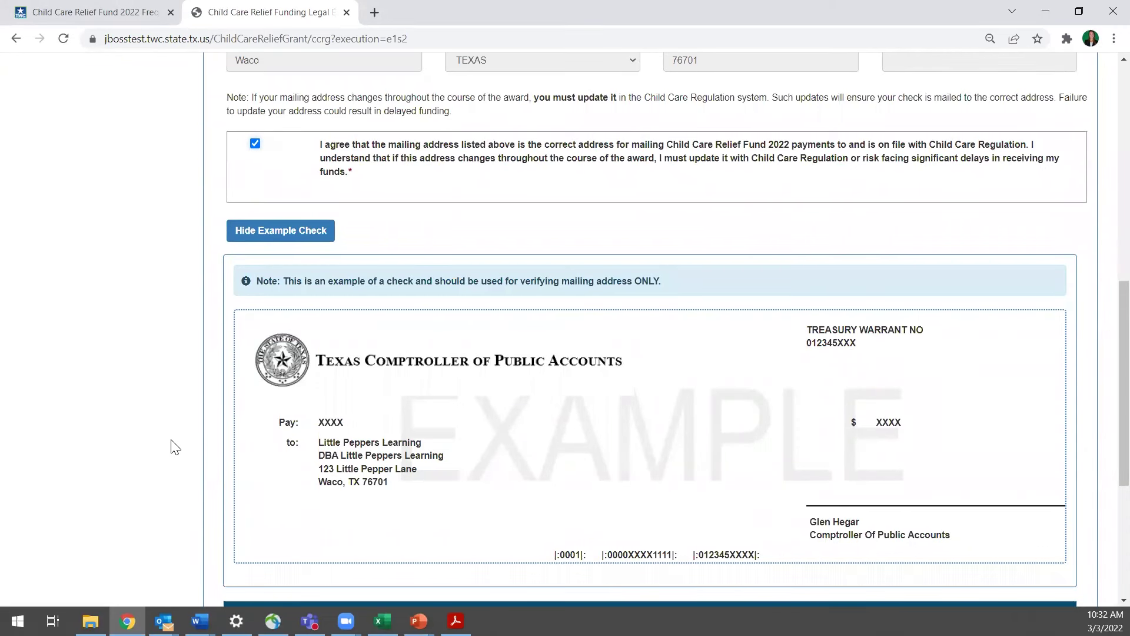
scroll(174, 448, "down", 5)
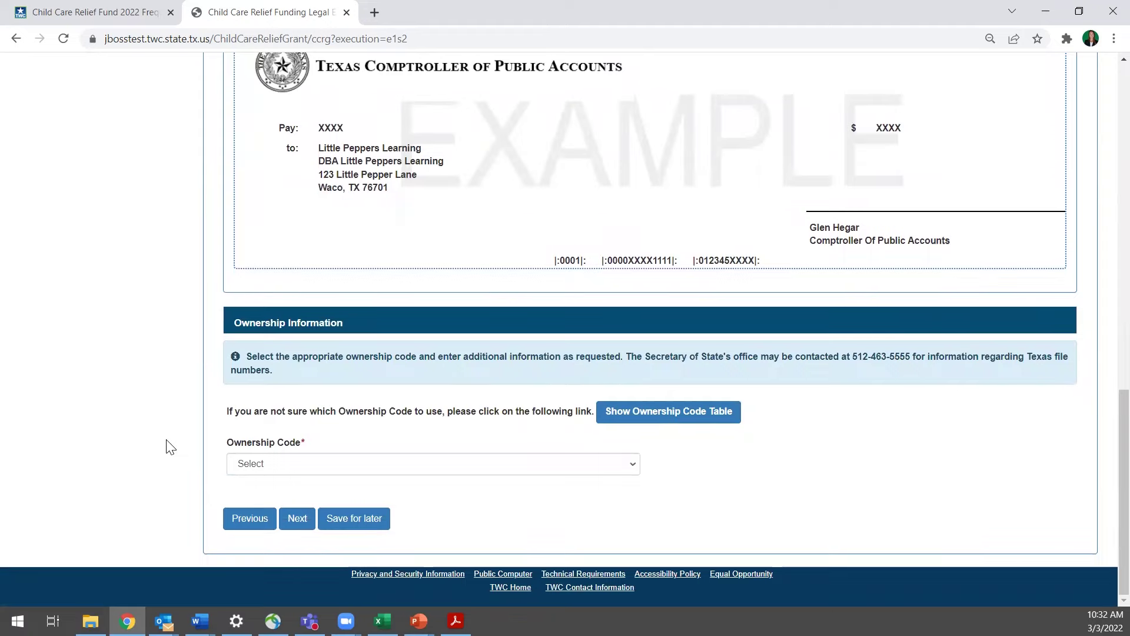
left_click(629, 463)
left_click(627, 463)
left_click(628, 463)
left_click(627, 463)
left_click(627, 464)
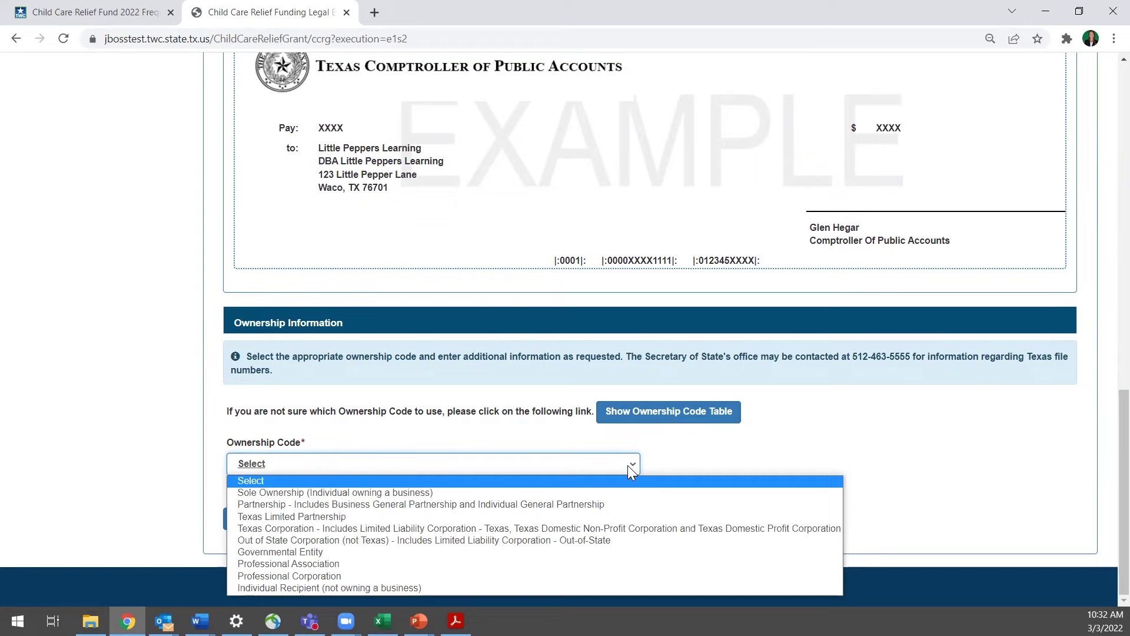
left_click(522, 493)
Scroll down the Step 2 Payee Information form toward the Next button
scroll(910, 584, "down", 1)
scroll(909, 584, "down", 1)
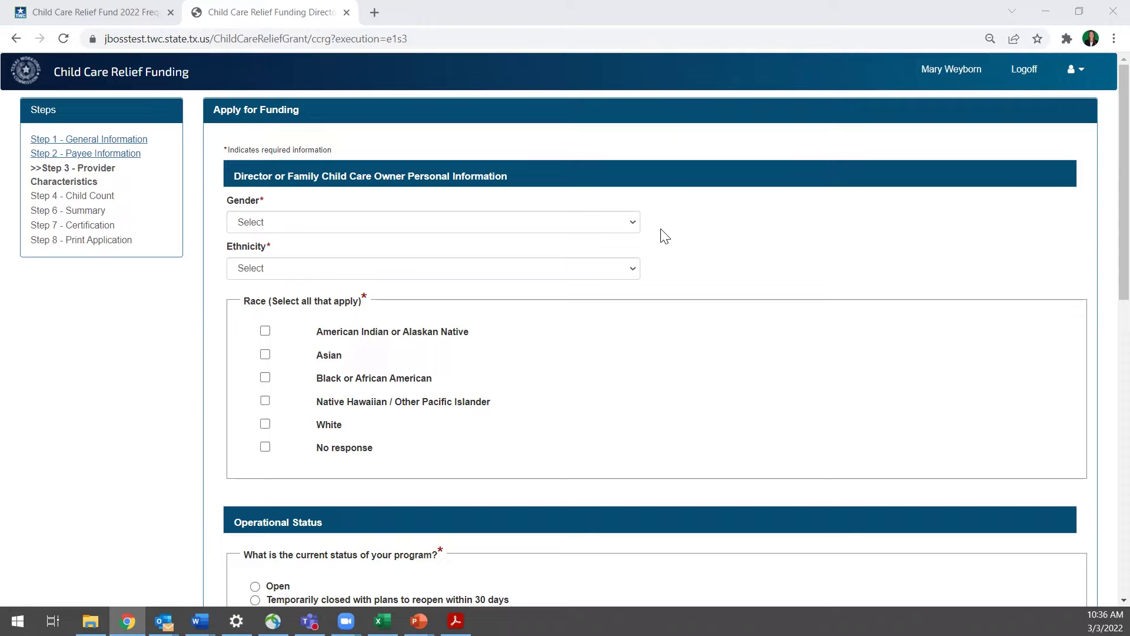
Set gender to Female, ethnicity to Hispanic or Latino, and race to American Indian or Alaskan Native
left_click(589, 222)
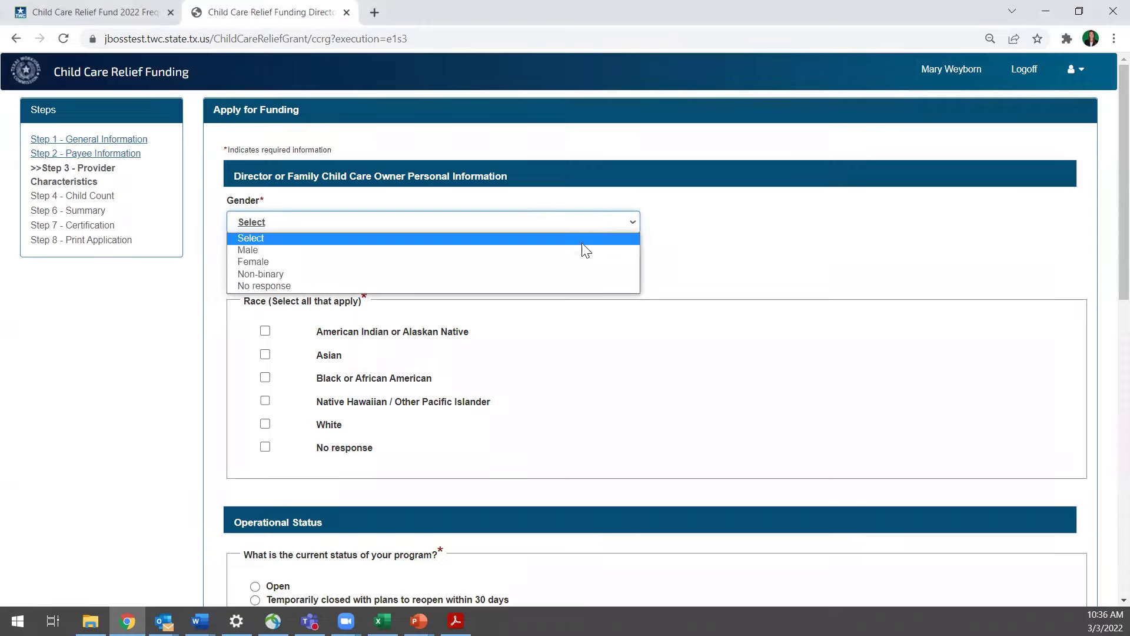
left_click(578, 262)
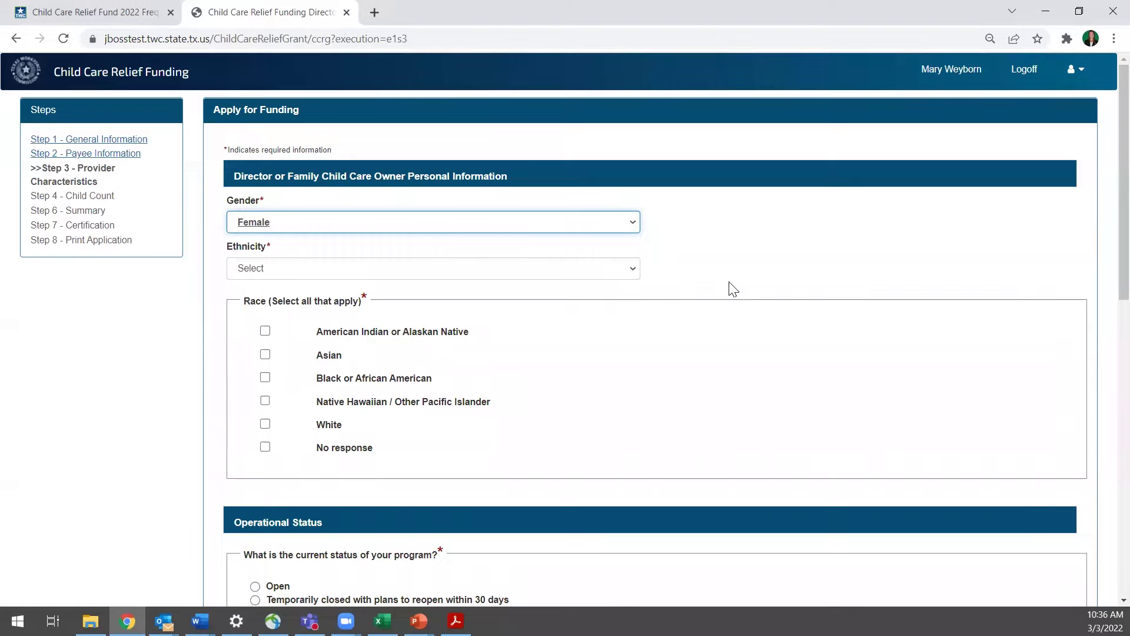
left_click(574, 272)
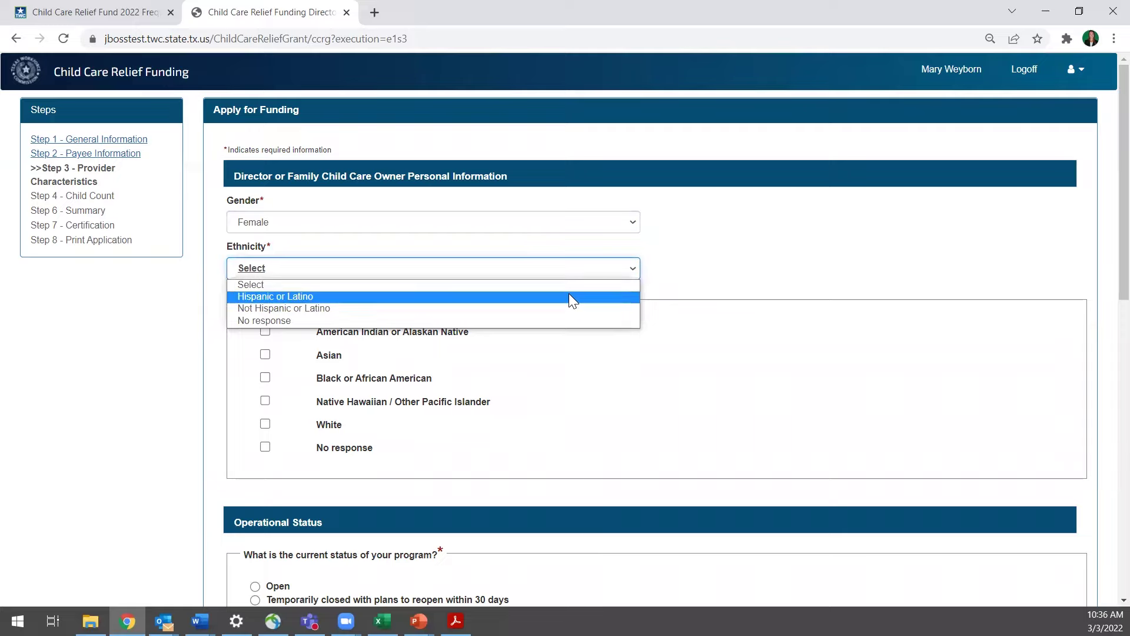
left_click(569, 297)
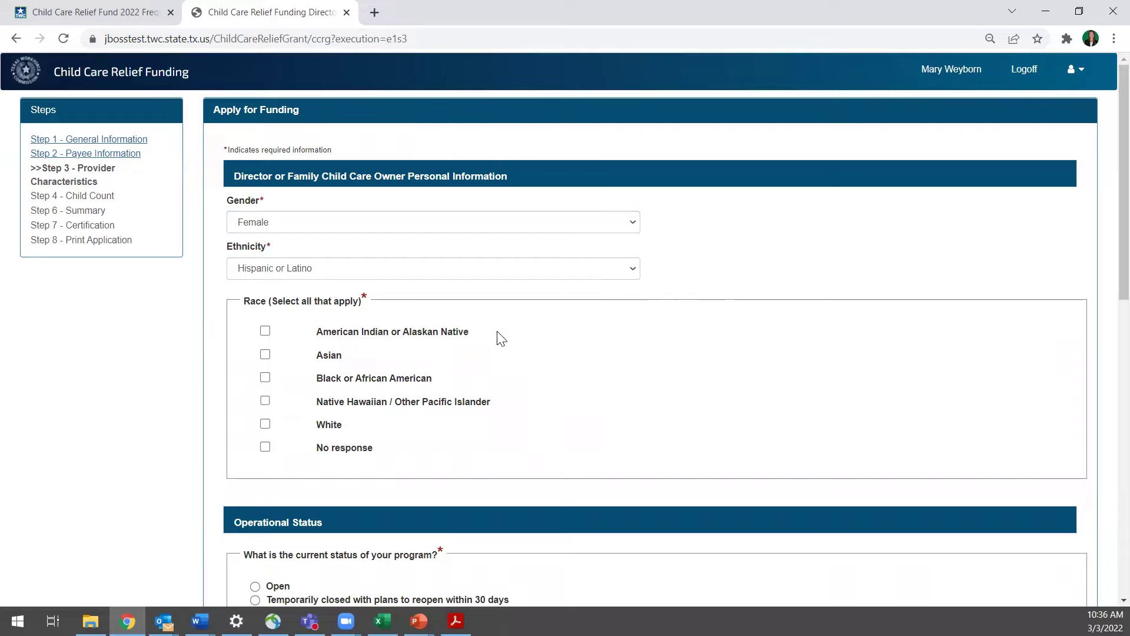
left_click(465, 337)
scroll(688, 406, "down", 3)
scroll(690, 412, "down", 3)
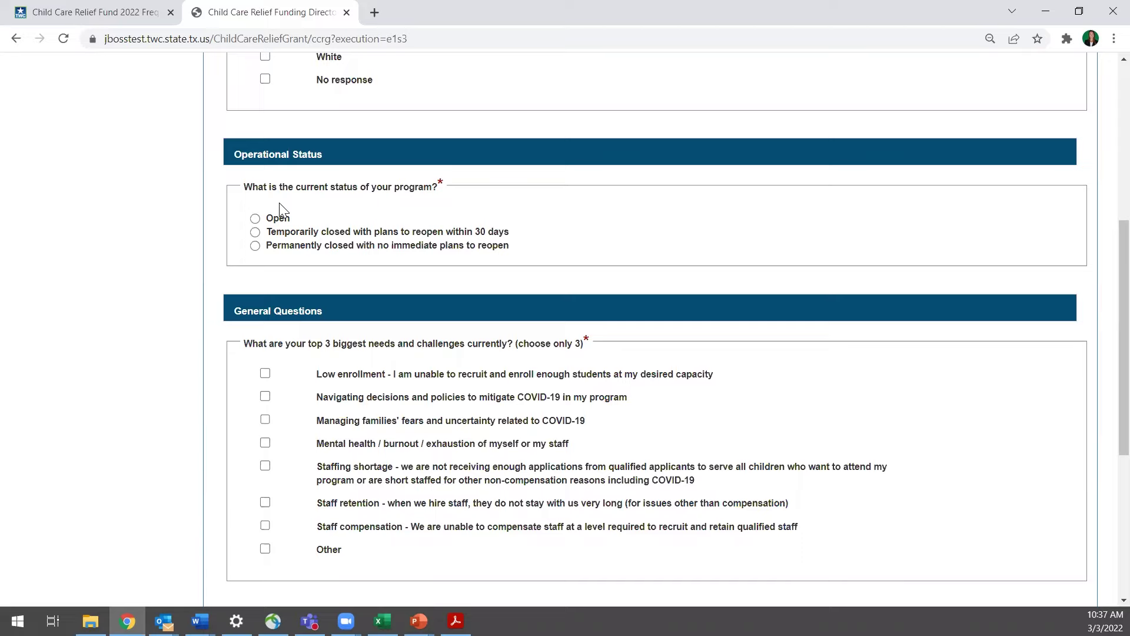
Mark the program temporarily closed with a closing date of 03/01/2022
left_click_drag(379, 232, 383, 231)
left_click(263, 232)
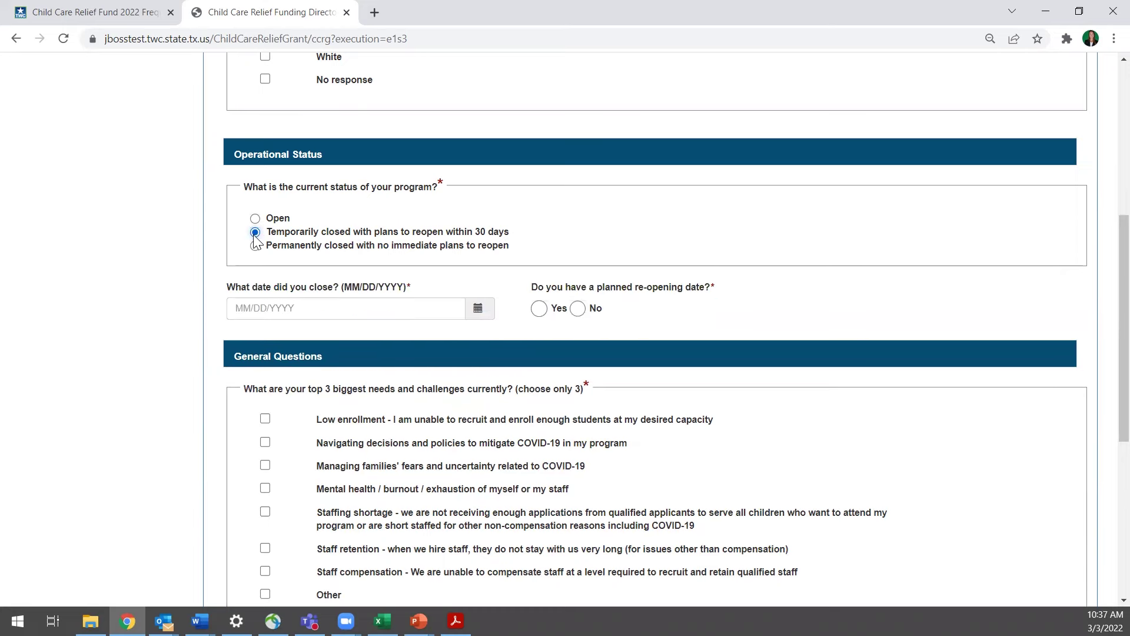
left_click(477, 309)
left_click(292, 372)
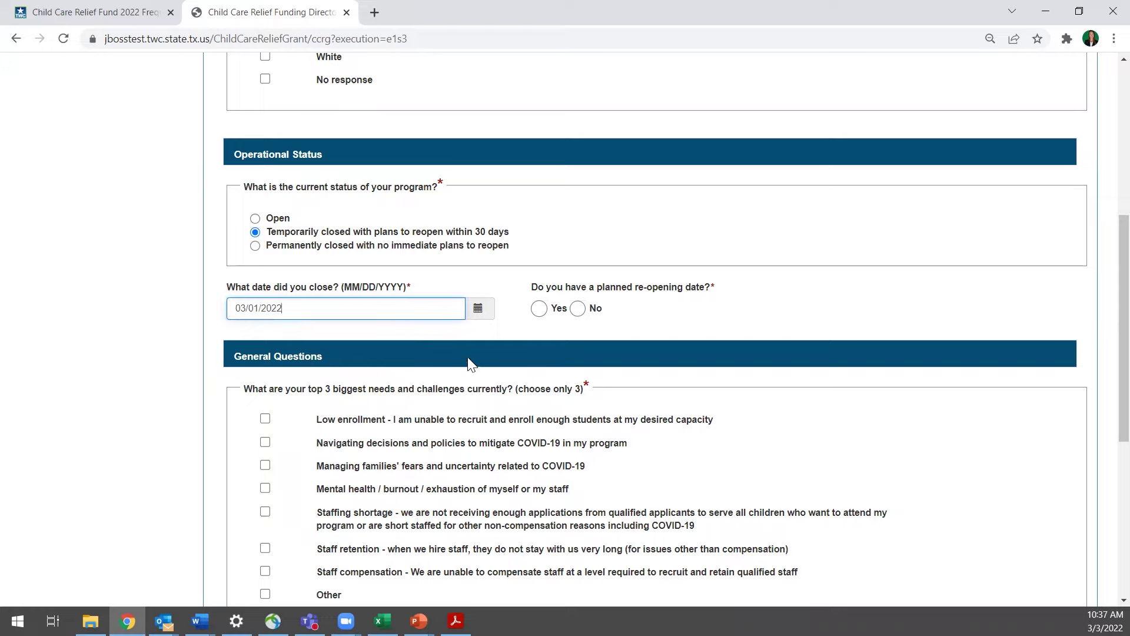
Answer Yes to a planned re-opening and set the re-opening date to 03/22/2022
left_click(540, 310)
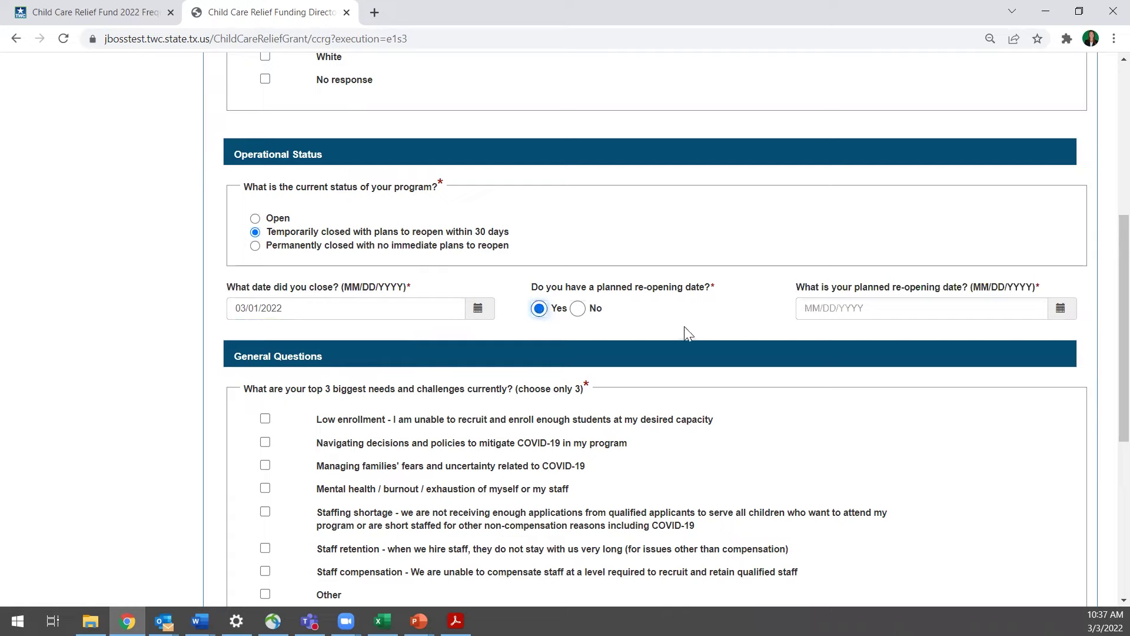
left_click(1061, 308)
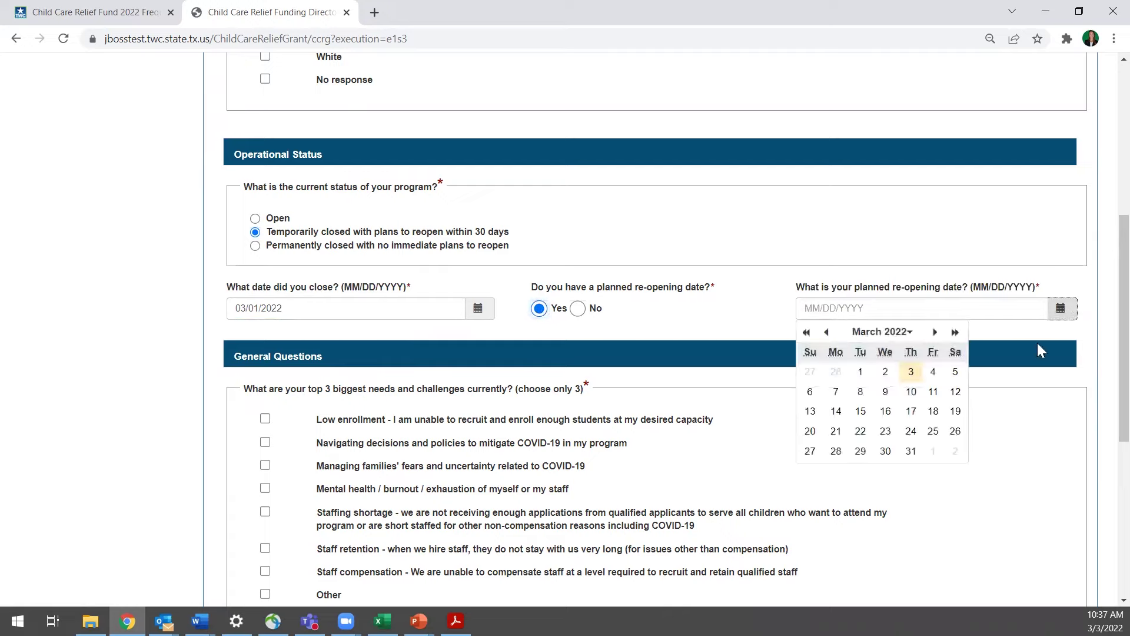
left_click(861, 431)
left_click(184, 388)
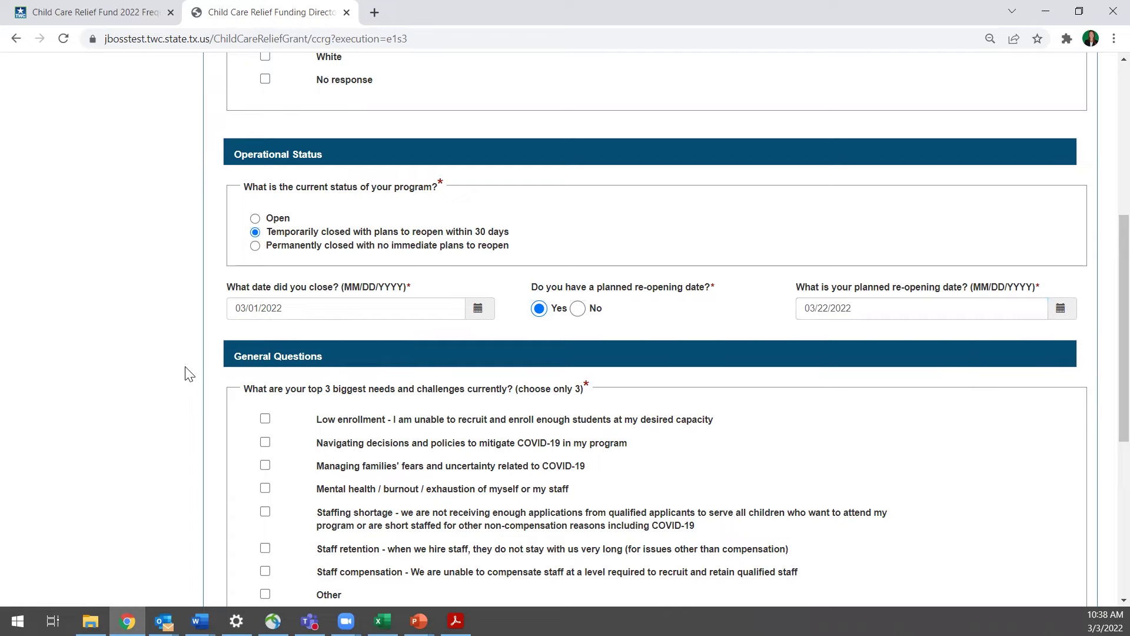
scroll(184, 380, "down", 2)
scroll(184, 391, "down", 1)
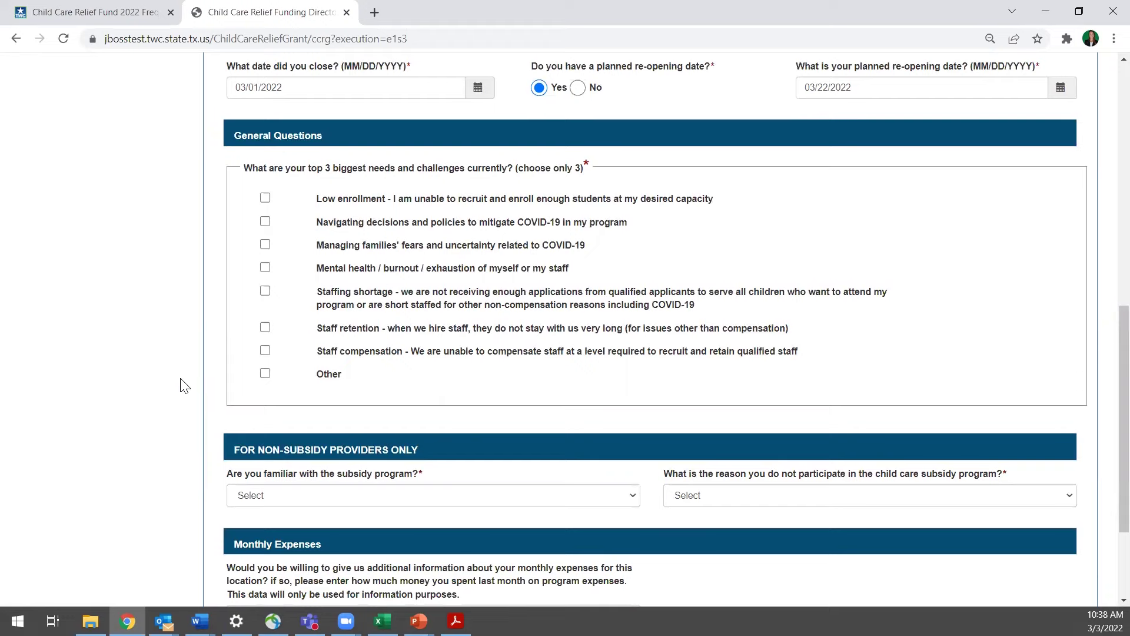
Check Navigating COVID-19 policy decisions, Staffing shortage and Staff retention as the top three needs
left_click(265, 223)
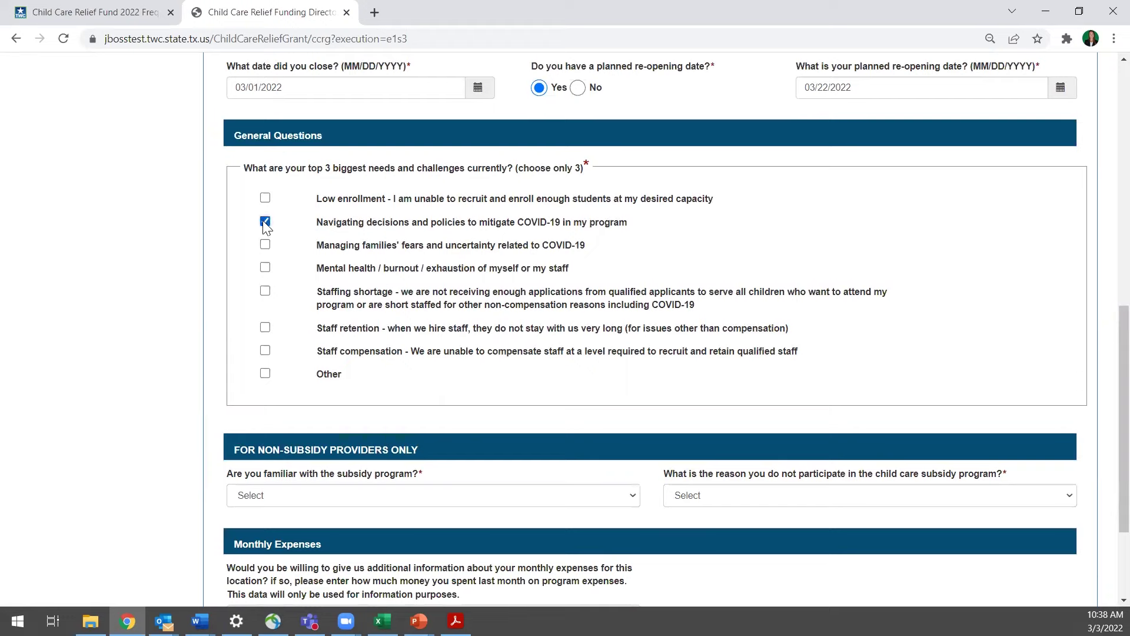
left_click(265, 291)
left_click(265, 328)
scroll(177, 343, "down", 1)
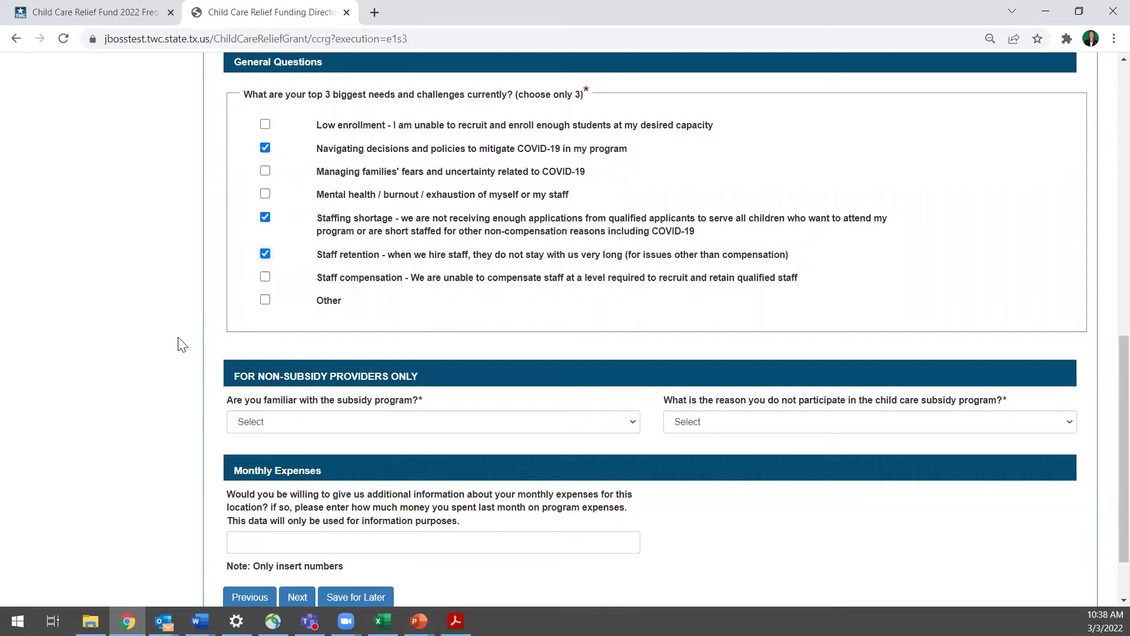
scroll(181, 344, "down", 1)
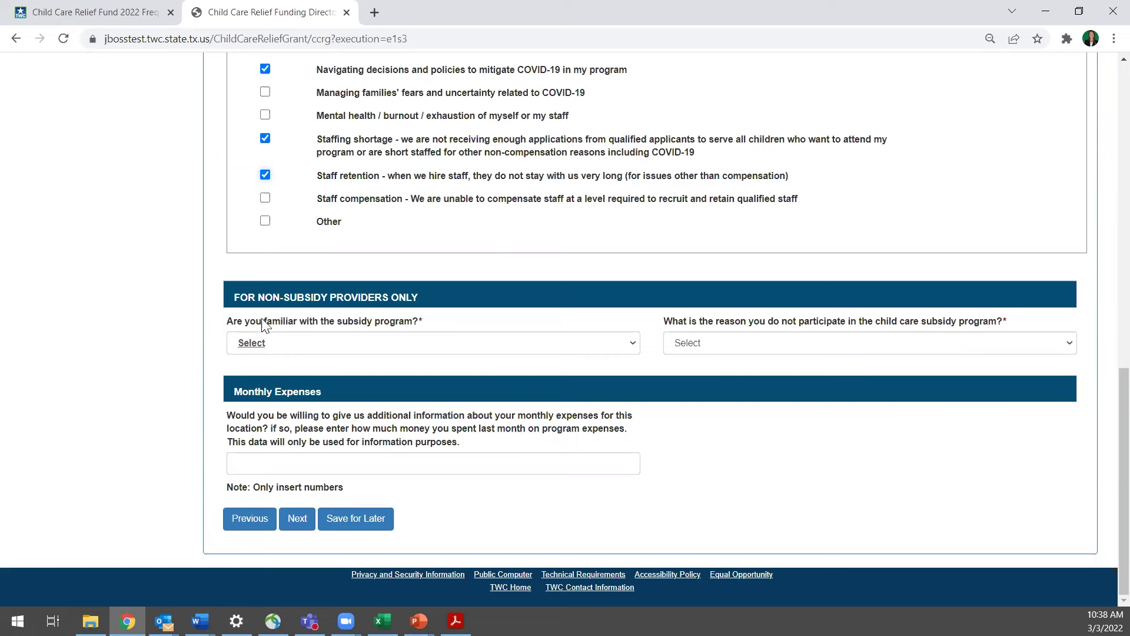
Answer Yes on subsidy familiarity, give 'Facility is new/too small' as the reason, and enter $10000 monthly expenses
left_click(349, 342)
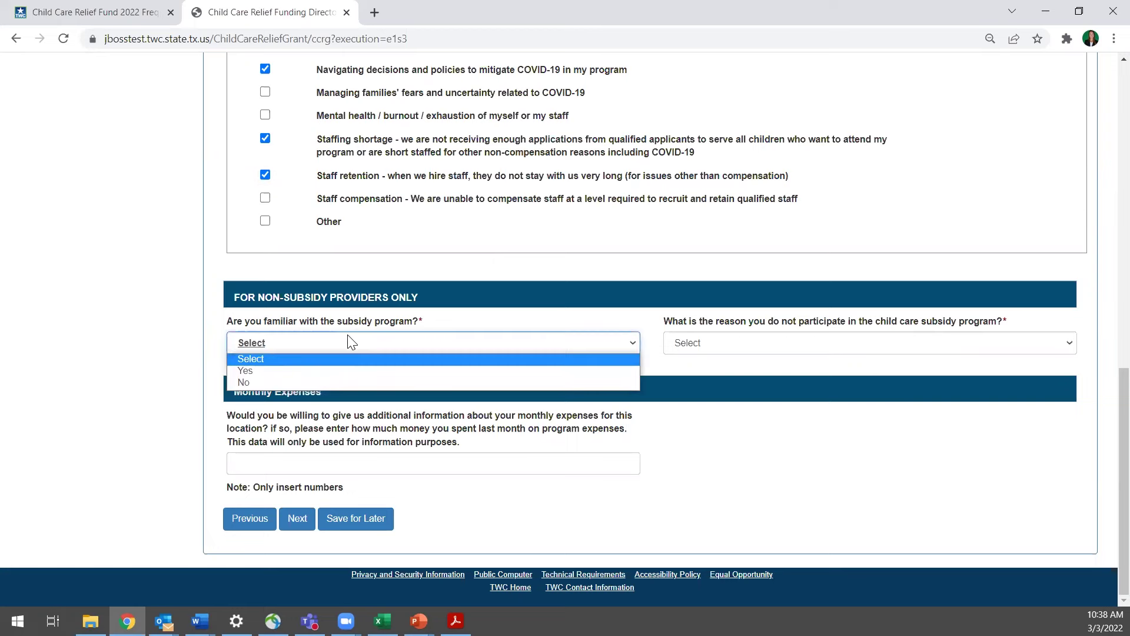
left_click(340, 373)
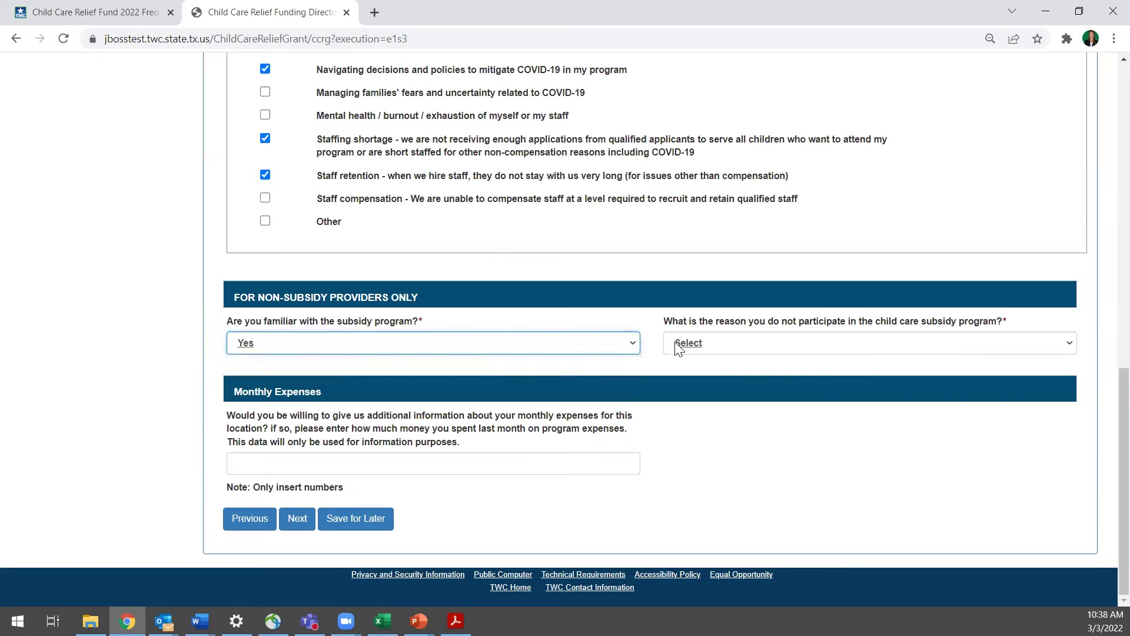
left_click(763, 351)
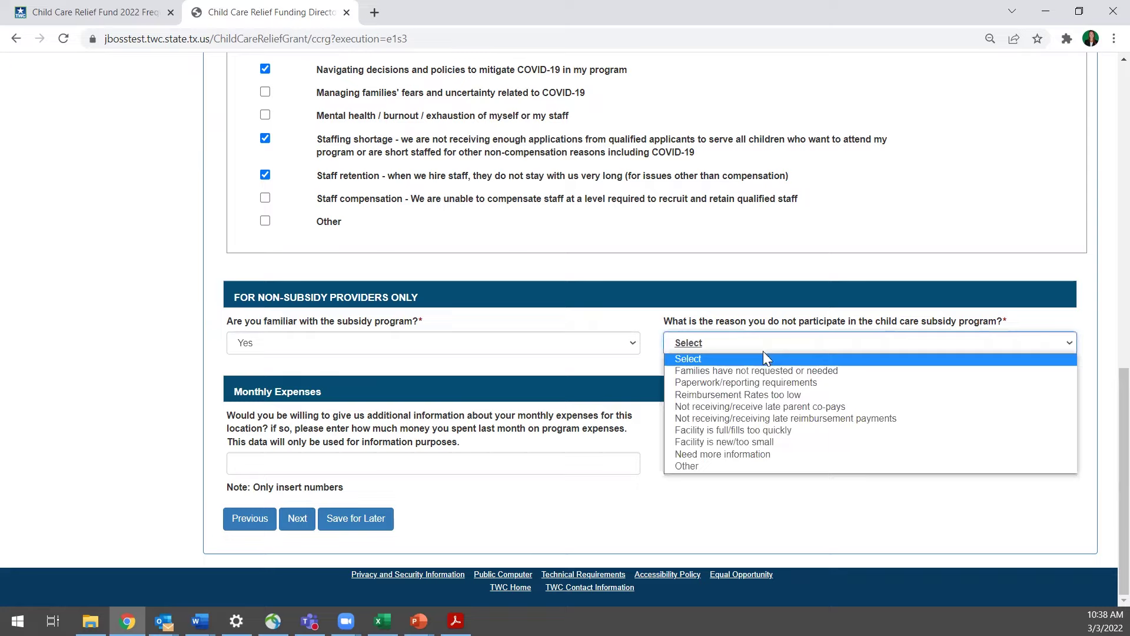
left_click(810, 441)
left_click(815, 443)
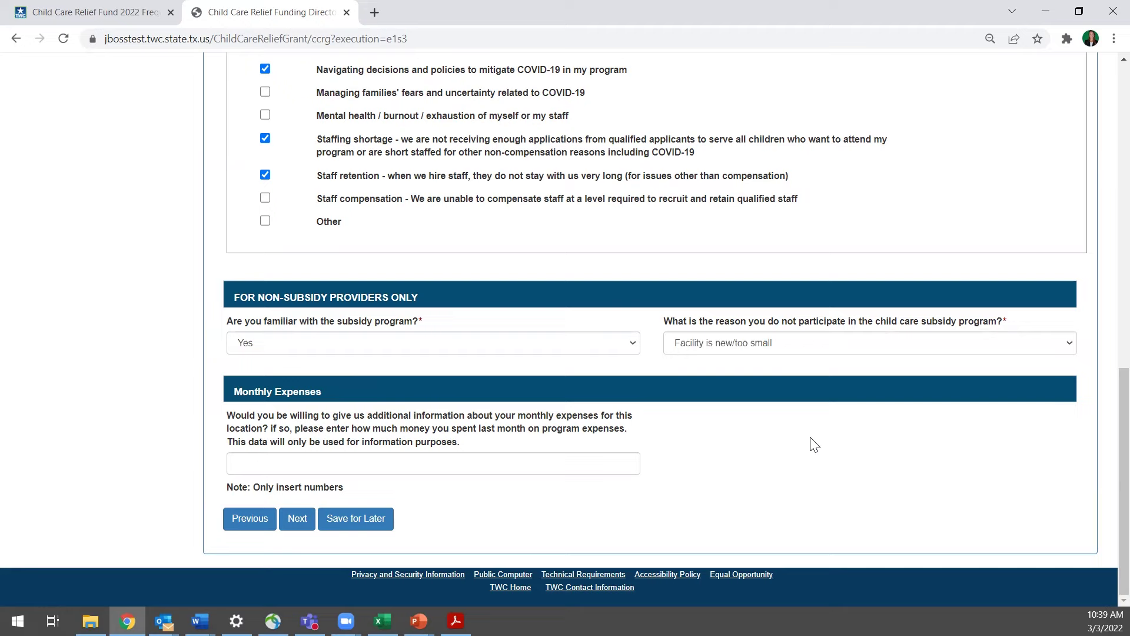
left_click(572, 465)
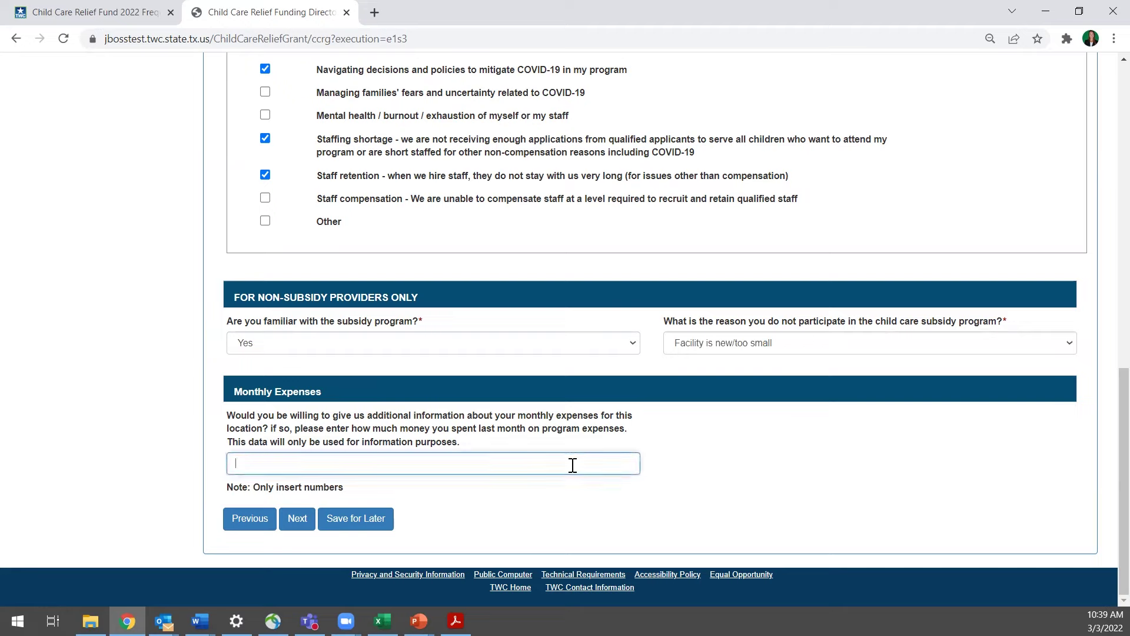
type("$10000")
Save Step 3 and proceed to the Step 4 Child Count page
left_click(297, 523)
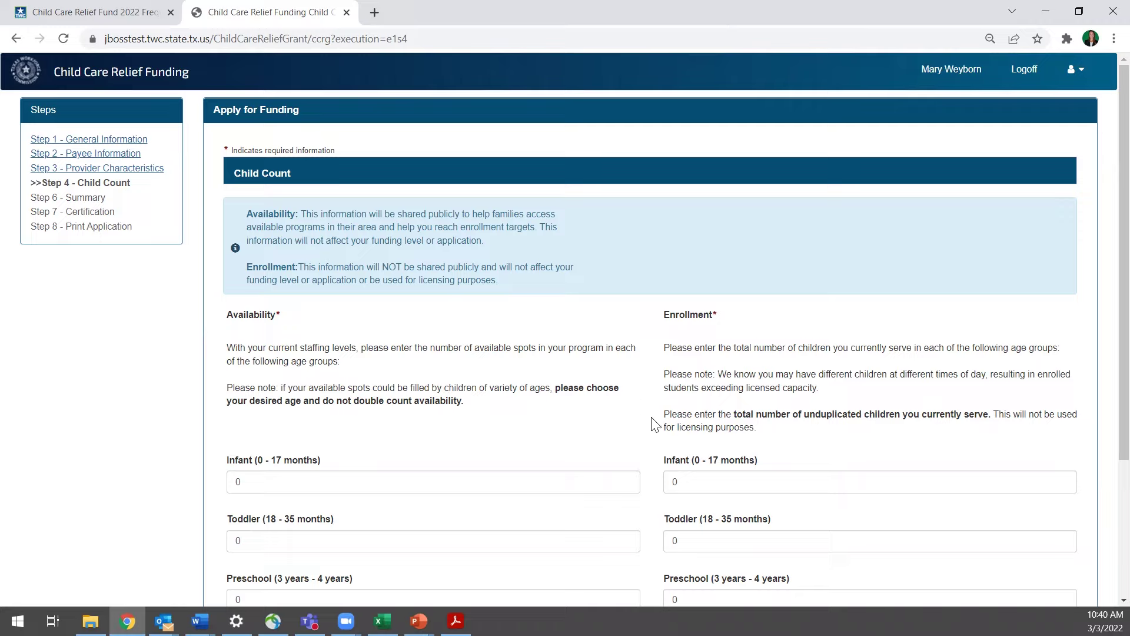
scroll(656, 427, "down", 3)
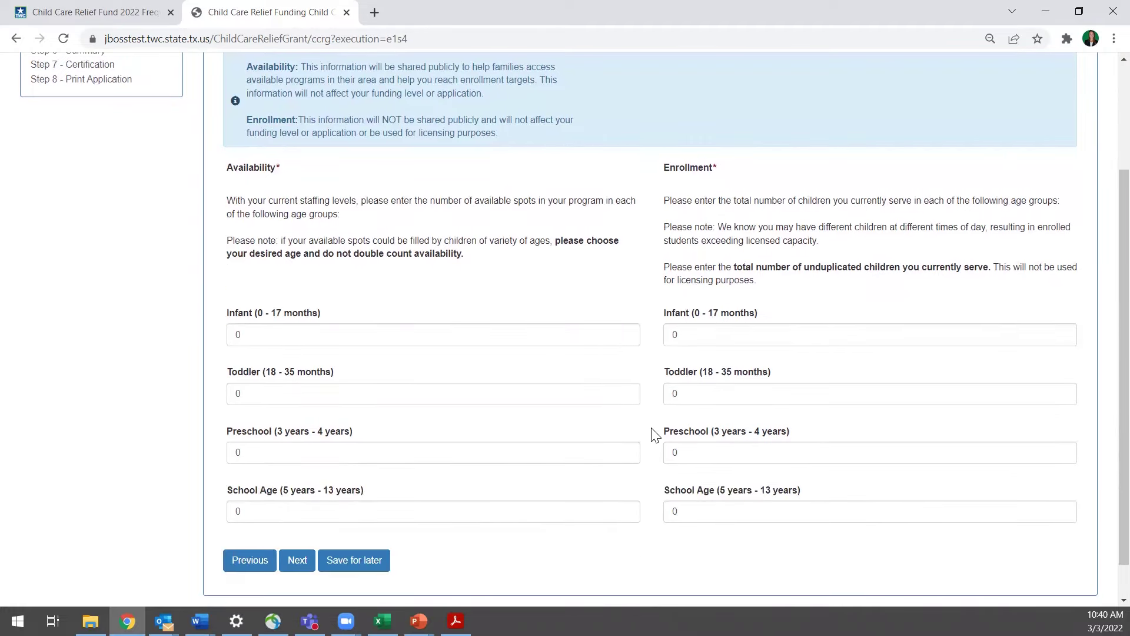
scroll(652, 430, "down", 1)
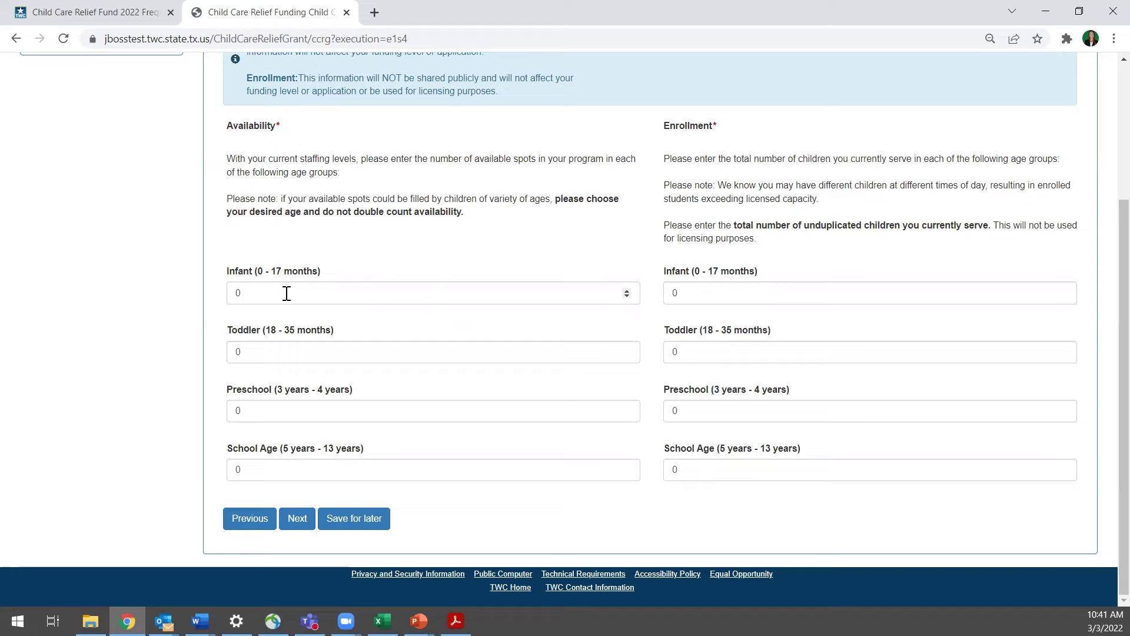
Enter 2 for Availability Infant and 10 for Enrollment Infant
left_click_drag(286, 293, 236, 294)
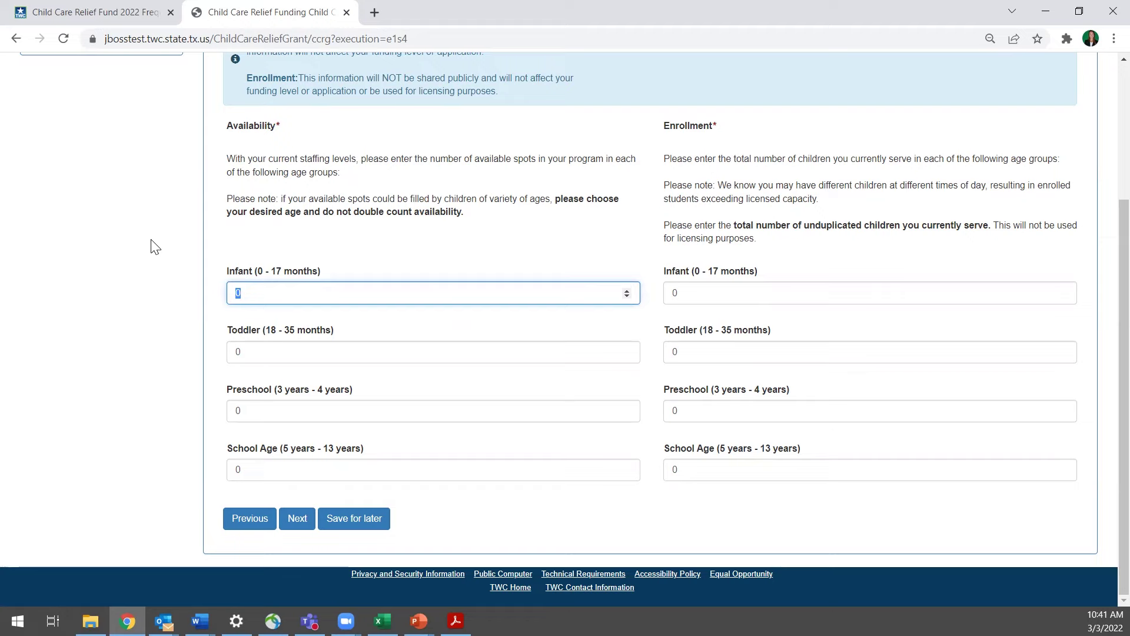
type("2")
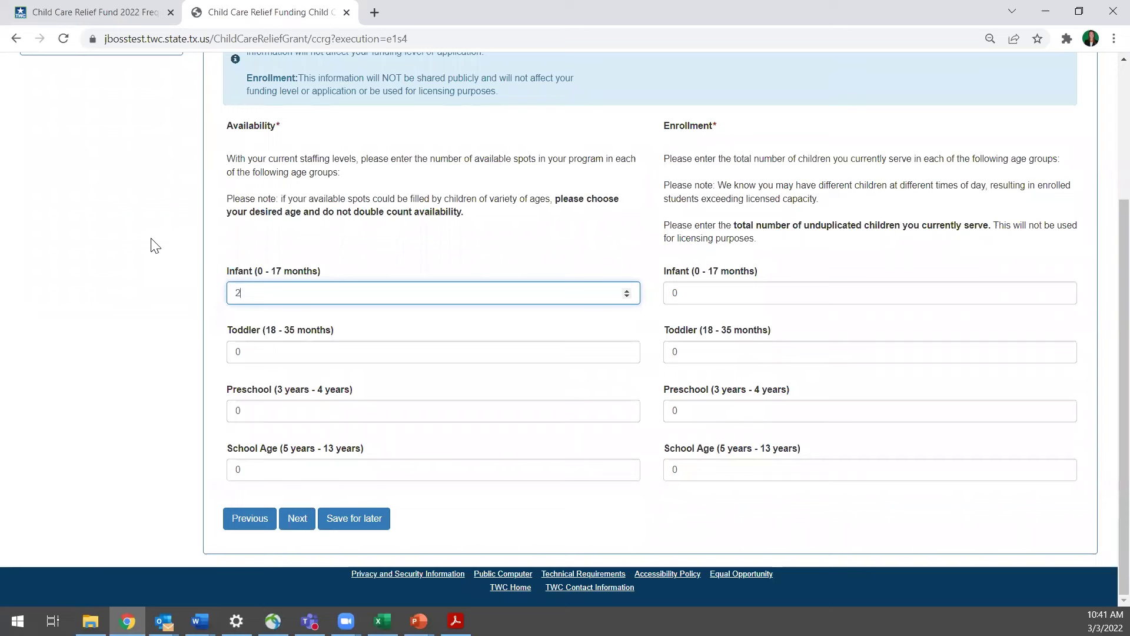
left_click_drag(697, 293, 671, 292)
type("10")
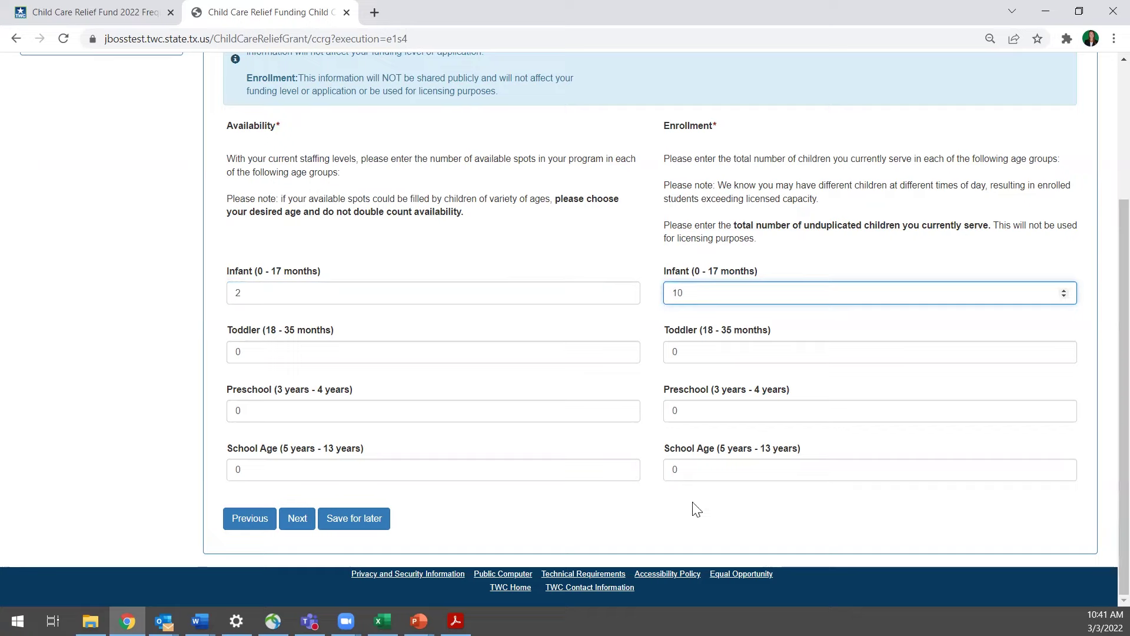
left_click(297, 520)
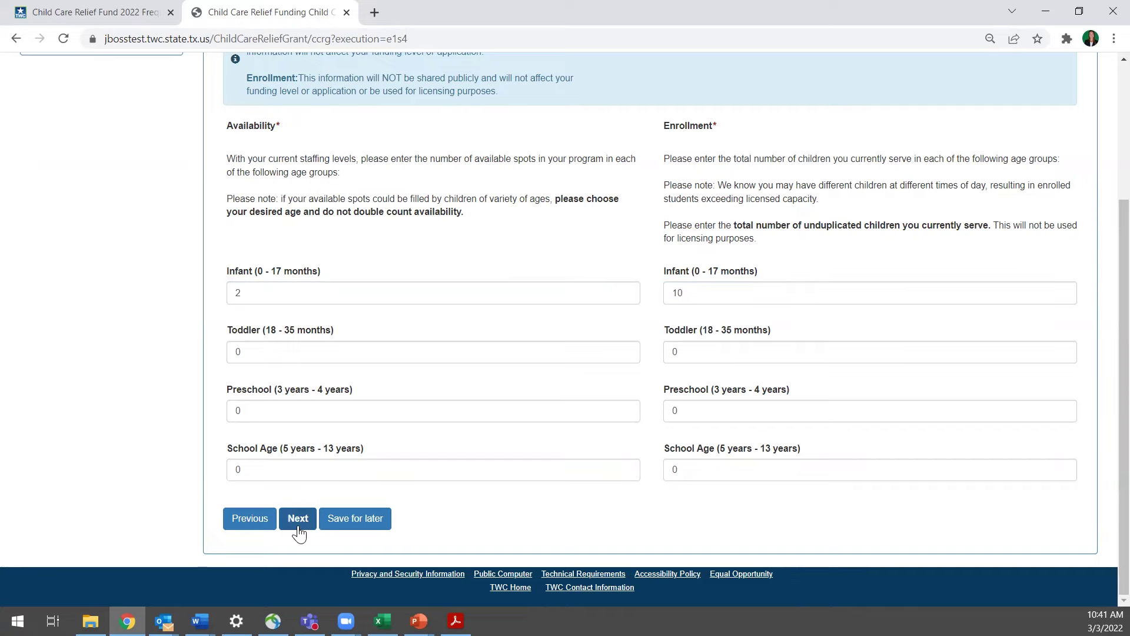
left_click(377, 525)
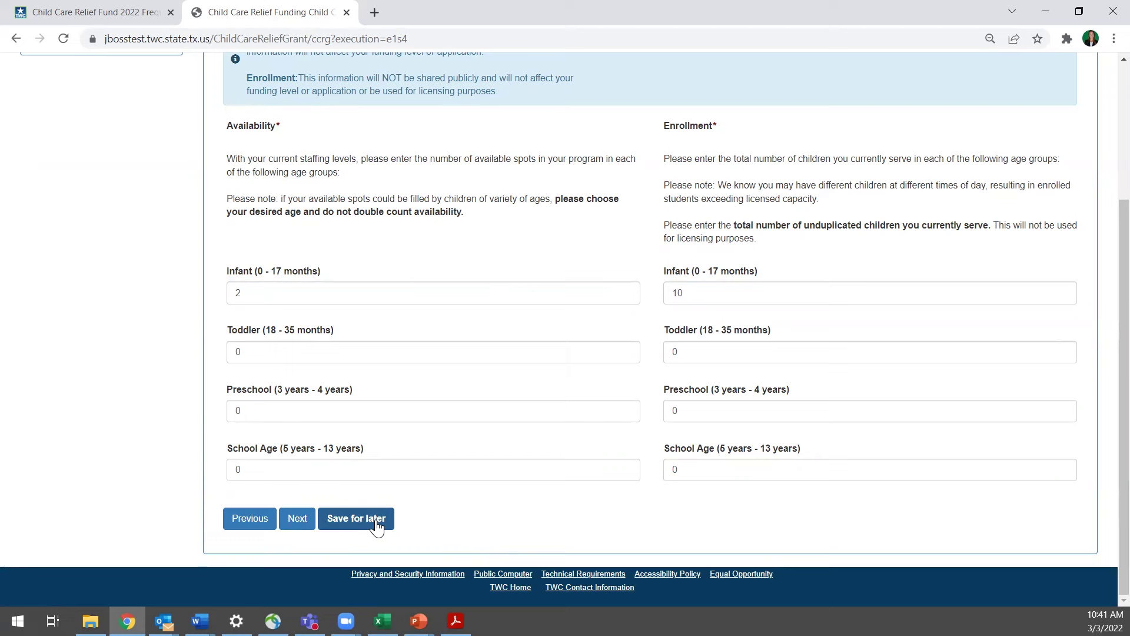
Save the child count and review the Step 6 Application Summary
left_click(299, 521)
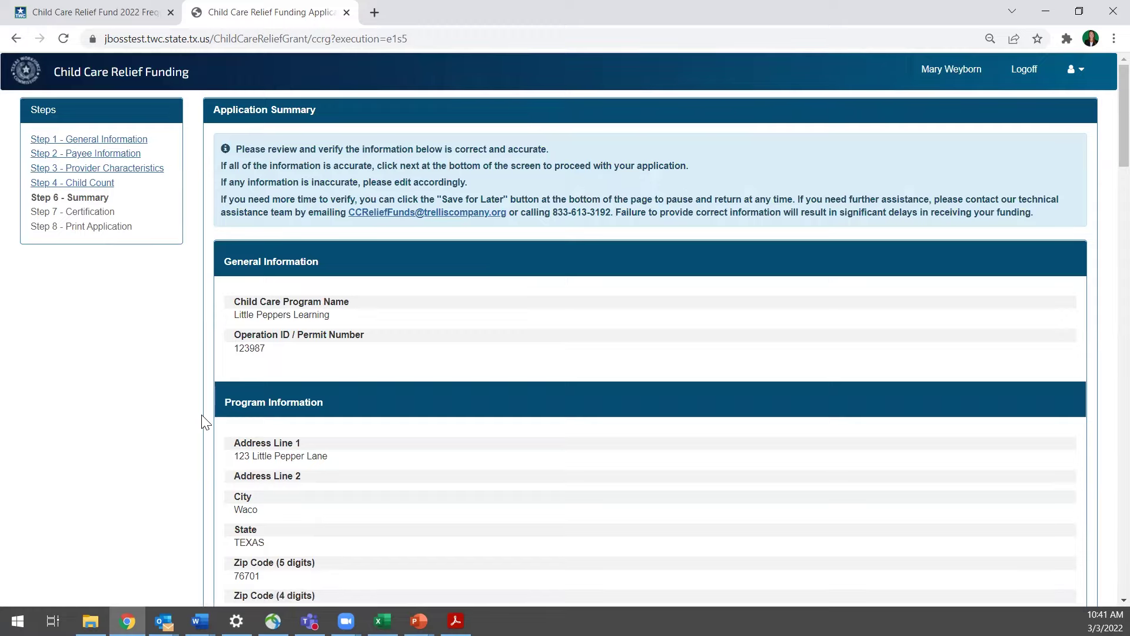
scroll(203, 421, "down", 1)
scroll(204, 422, "up", 1)
scroll(199, 464, "down", 1)
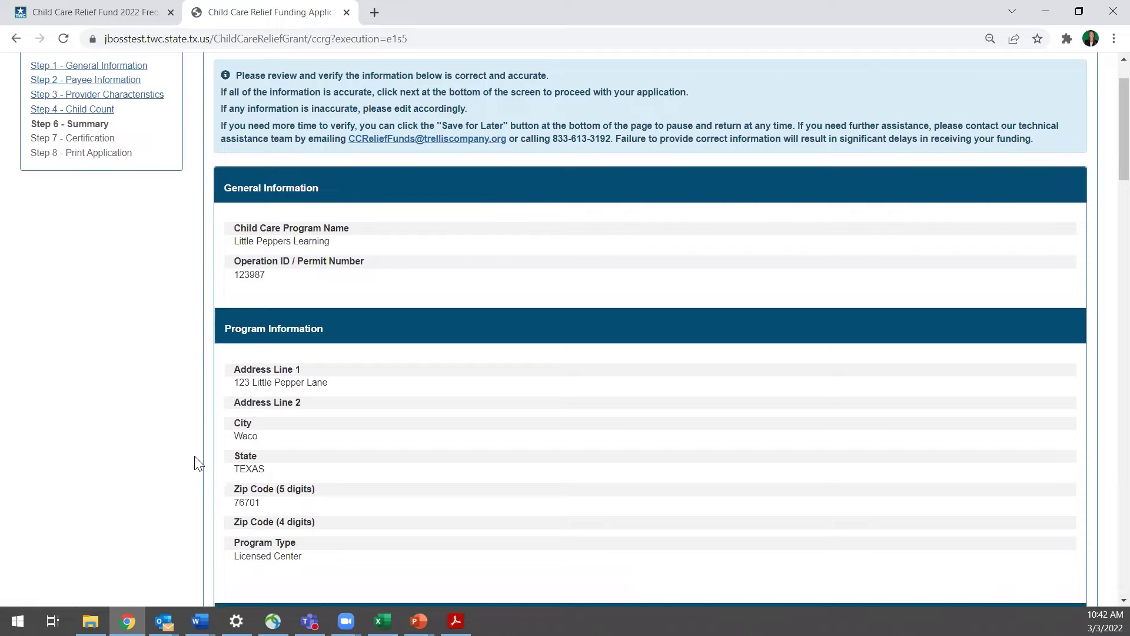
scroll(199, 467, "down", 1)
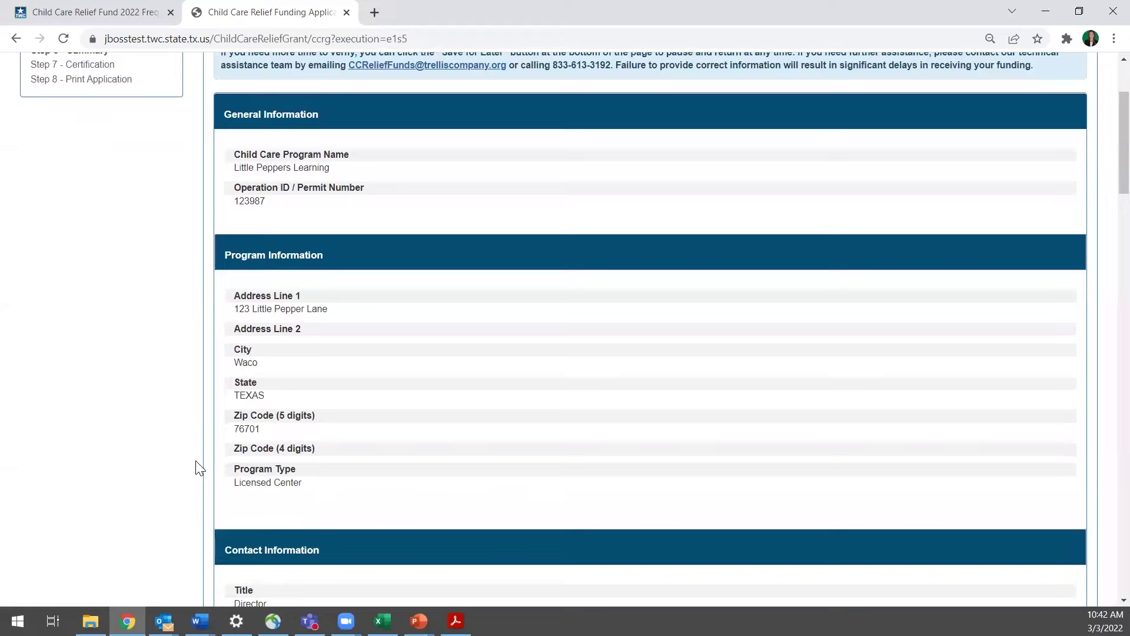
scroll(196, 462, "down", 1)
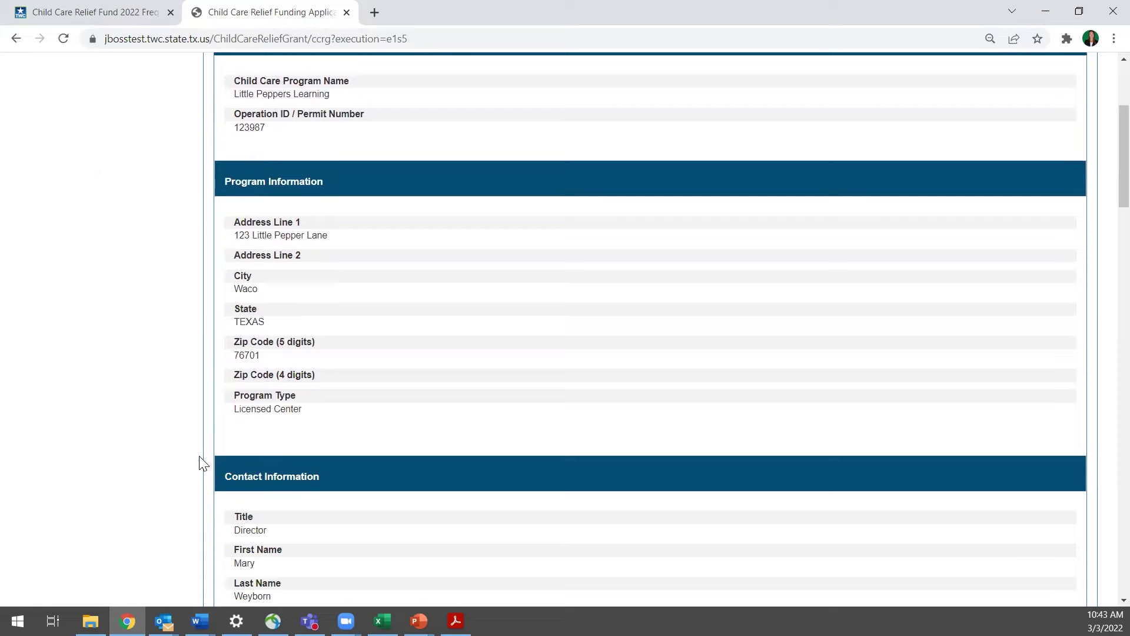
scroll(203, 462, "down", 3)
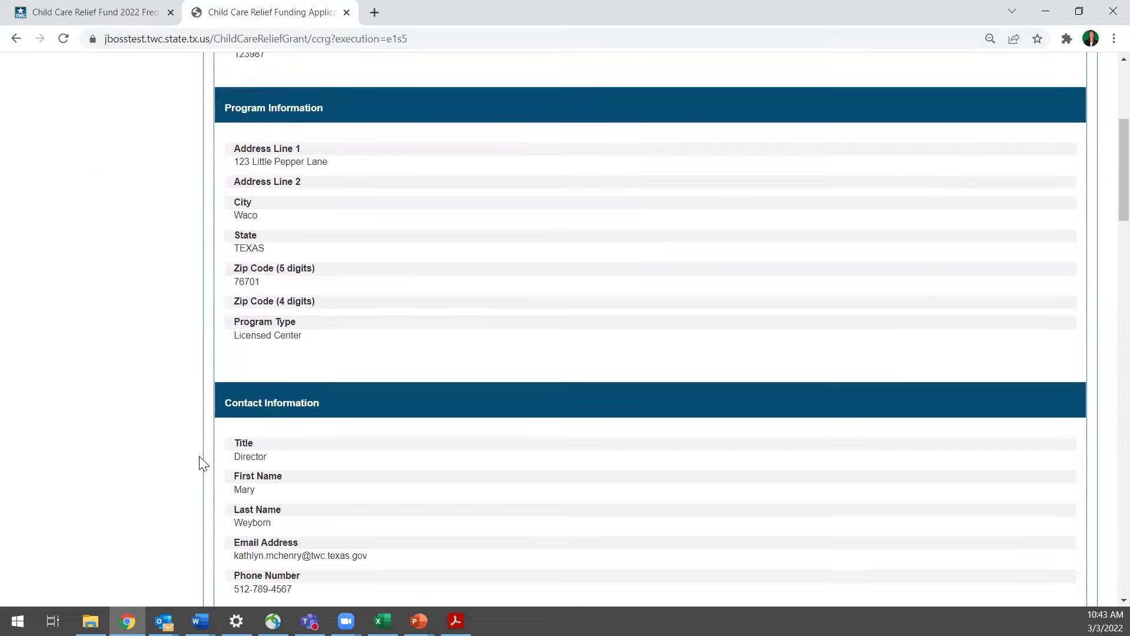
scroll(203, 462, "down", 3)
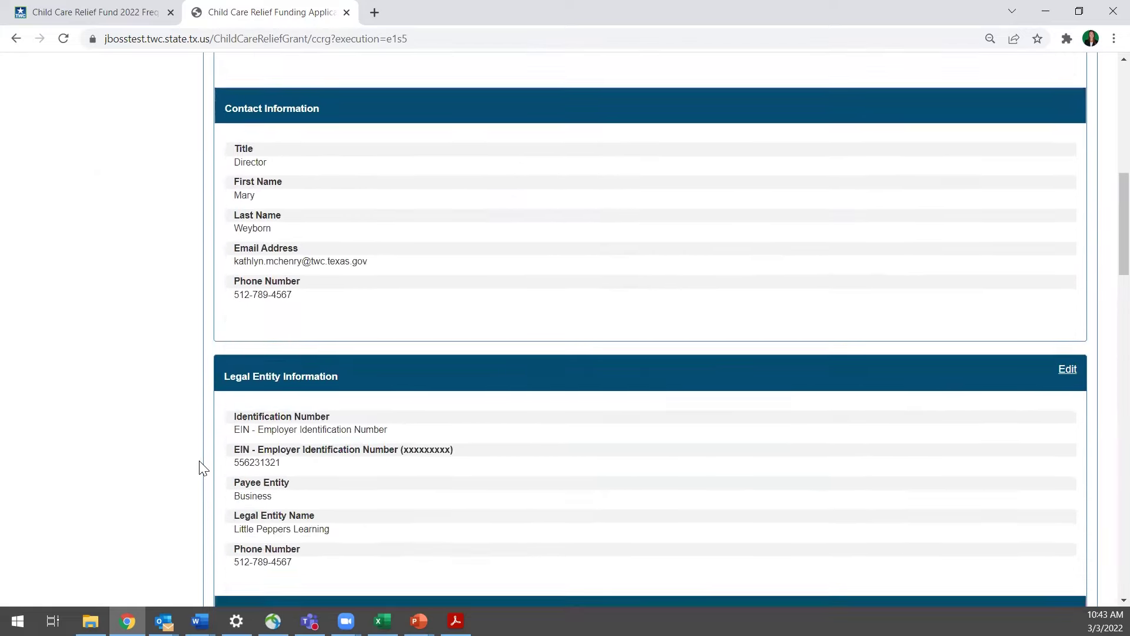
scroll(203, 468, "down", 2)
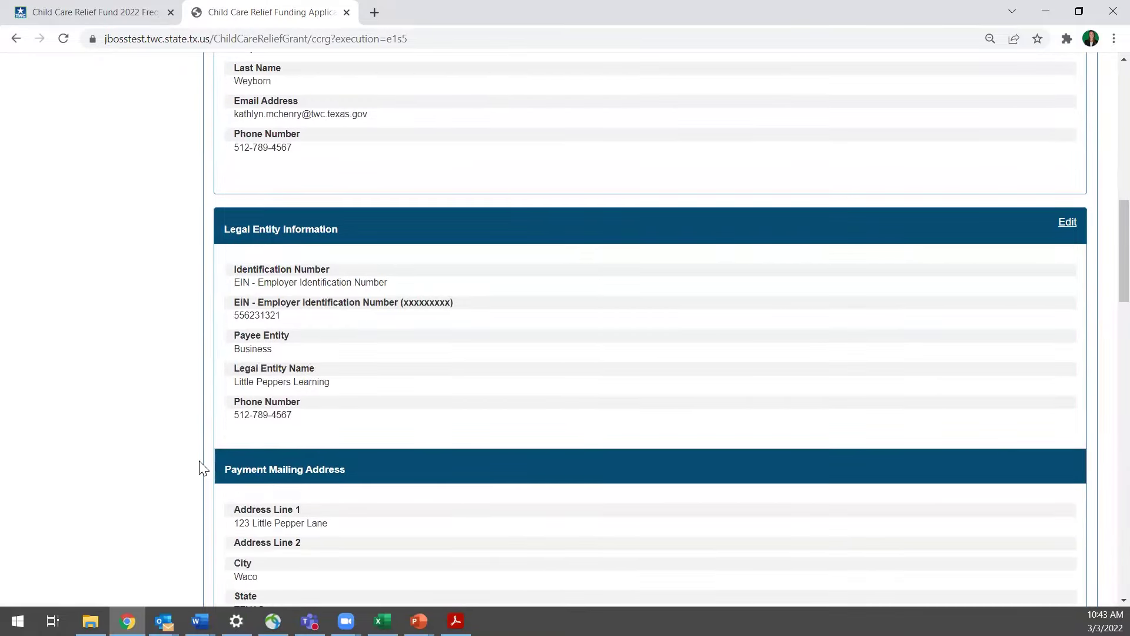
scroll(203, 468, "down", 4)
scroll(203, 468, "down", 4)
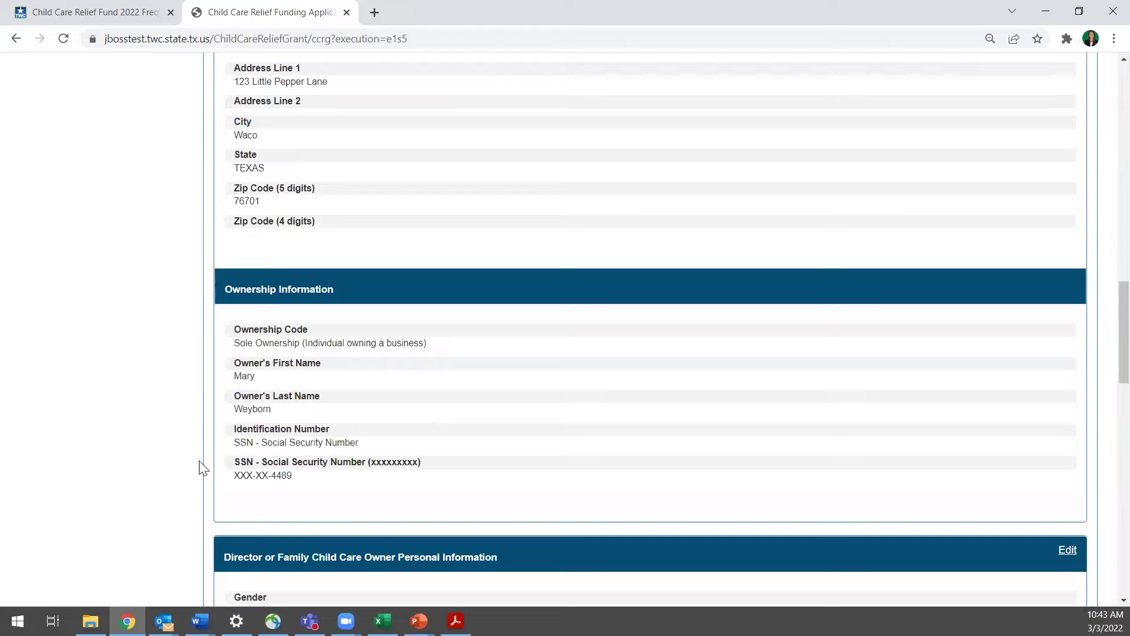
scroll(203, 468, "down", 5)
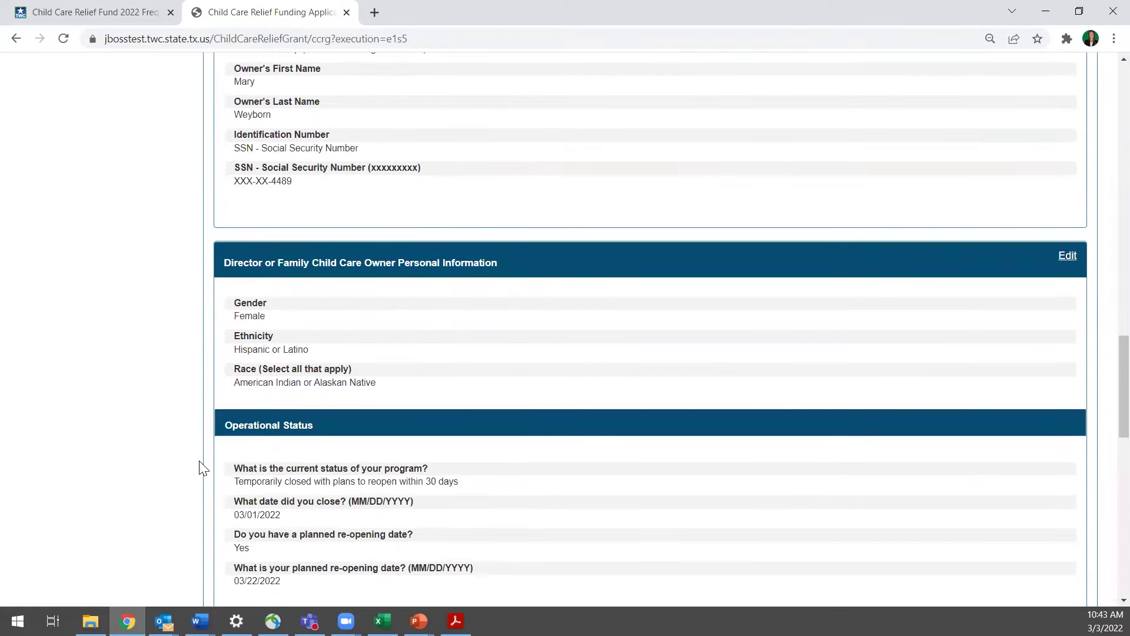
scroll(203, 468, "down", 1)
scroll(203, 468, "down", 1)
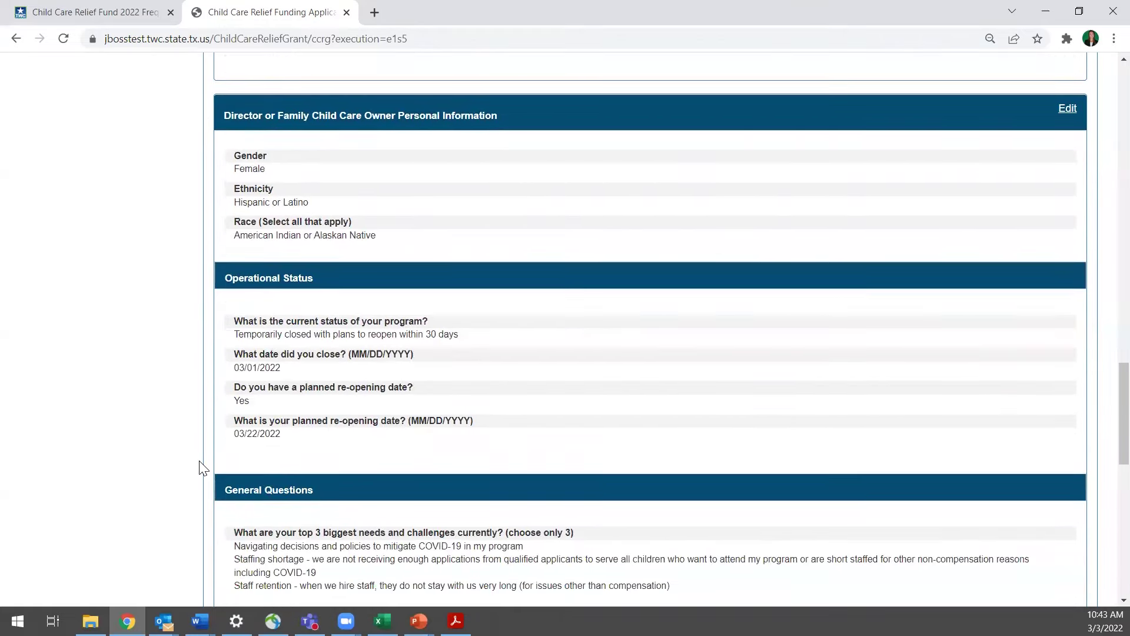
scroll(203, 468, "down", 1)
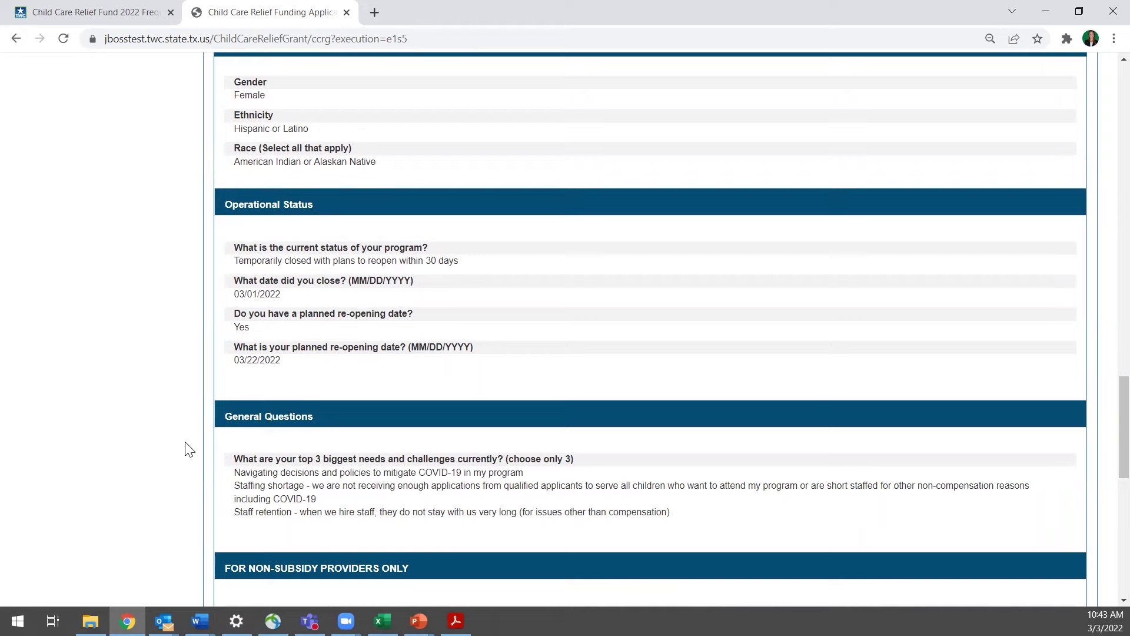
scroll(187, 448, "down", 1)
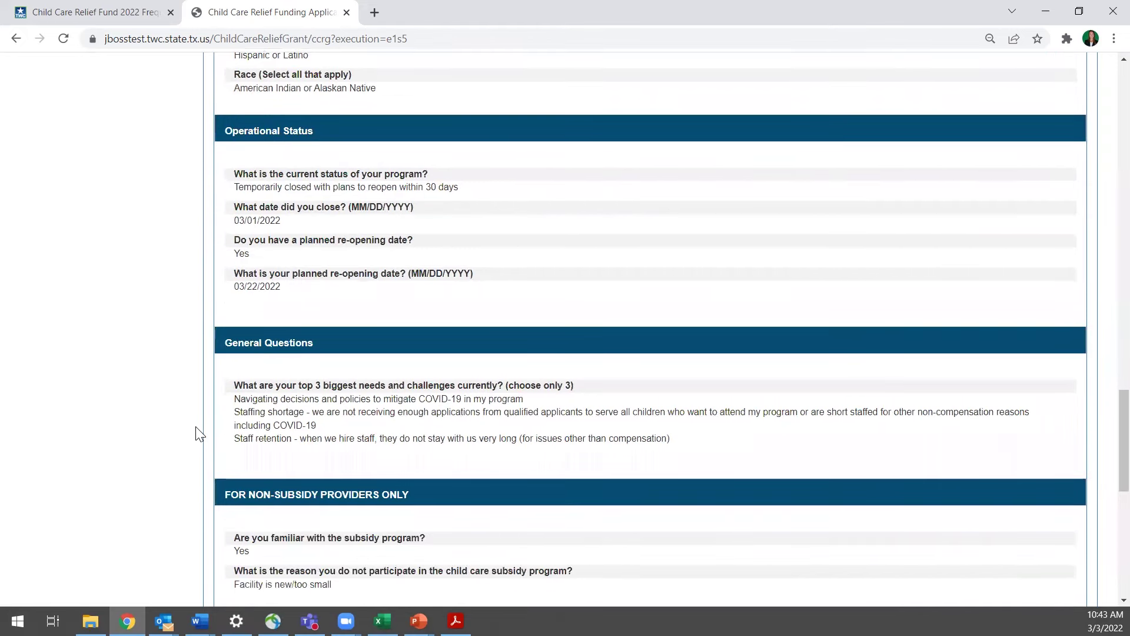
scroll(195, 427, "down", 1)
scroll(198, 432, "down", 3)
scroll(203, 433, "down", 4)
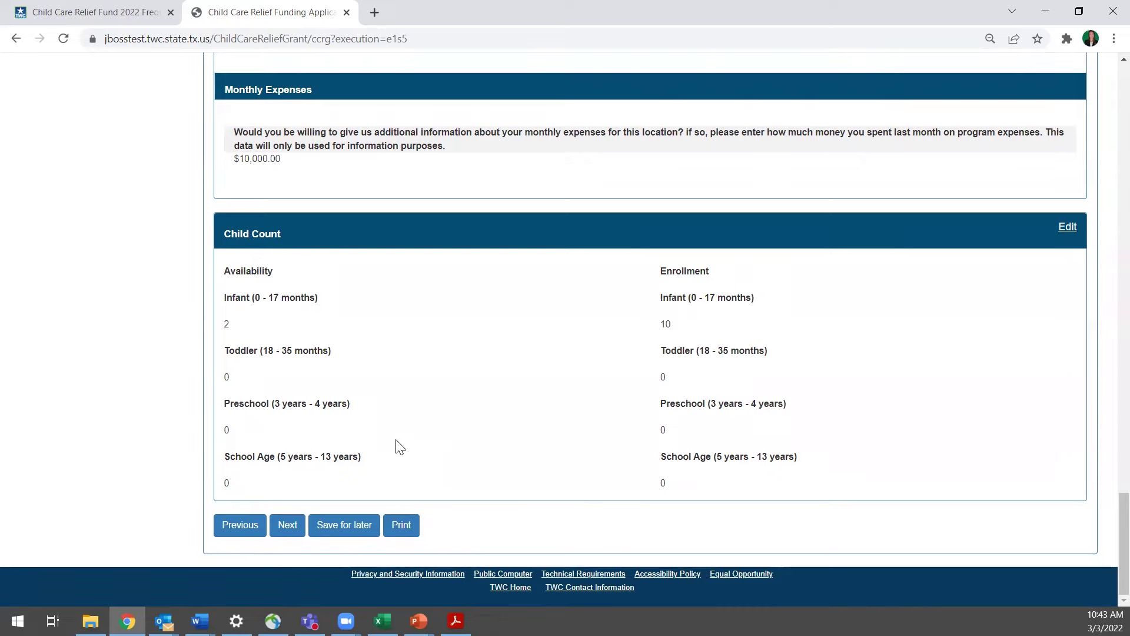
Continue to the certification step and print the terms and conditions page
left_click(290, 528)
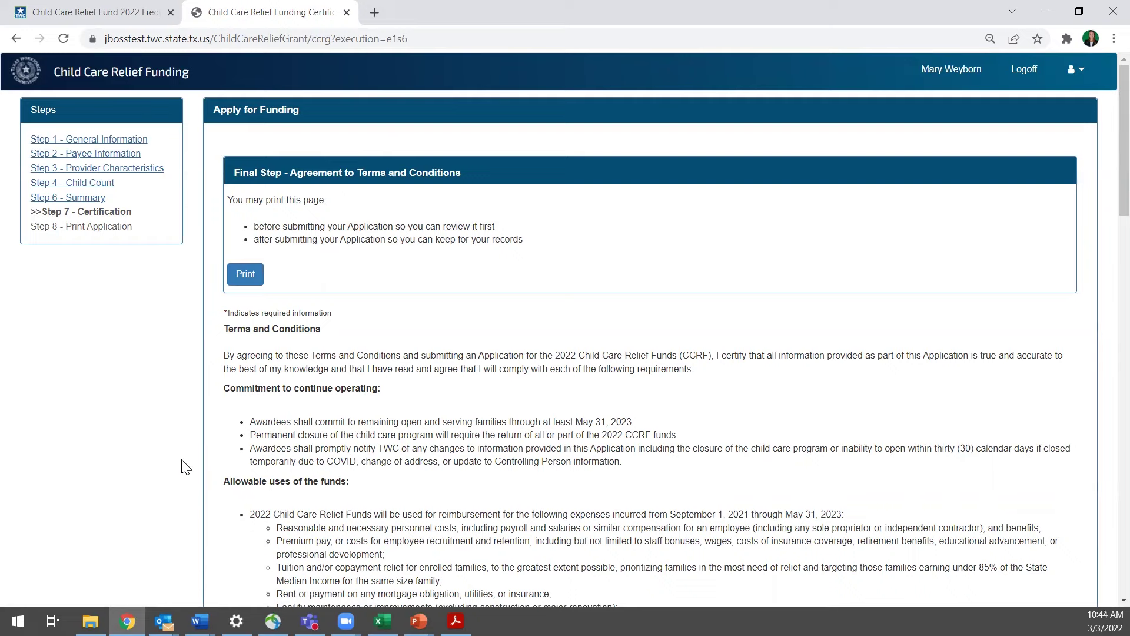
scroll(186, 466, "down", 1)
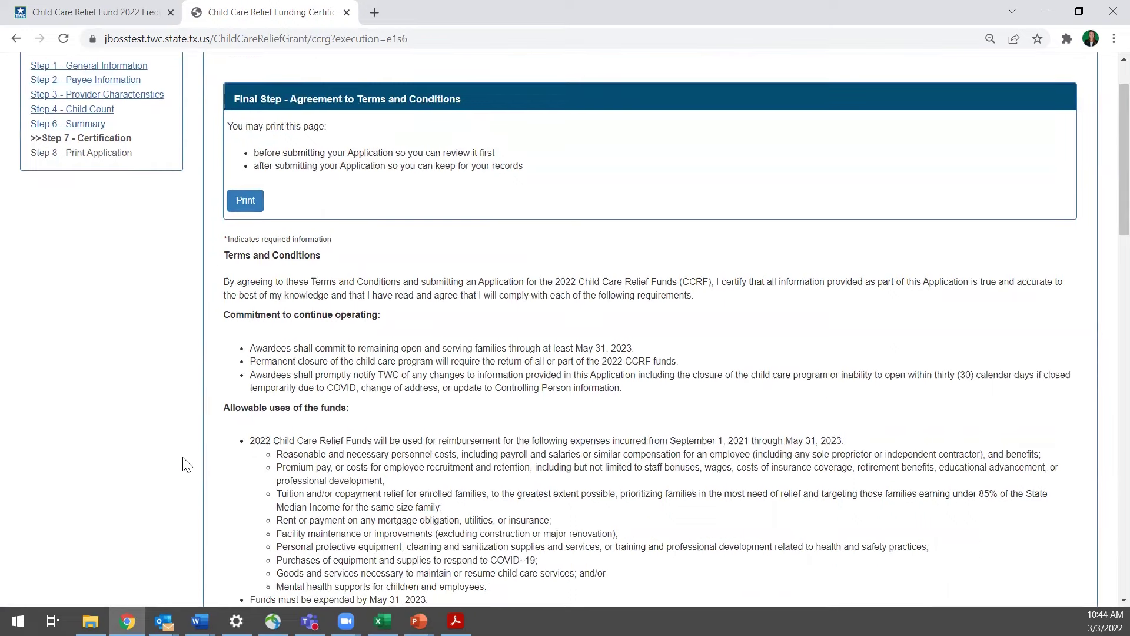
left_click(247, 202)
Tick the first required certification to follow state, local and CDC health guidance
scroll(641, 335, "down", 2)
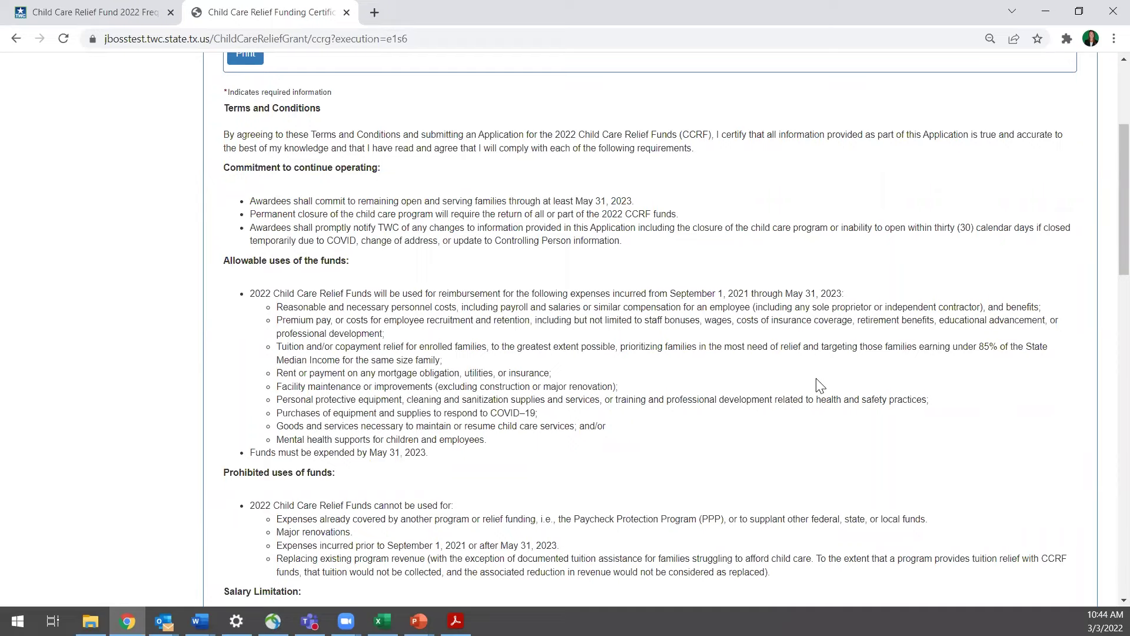
scroll(820, 389, "down", 3)
scroll(823, 396, "down", 3)
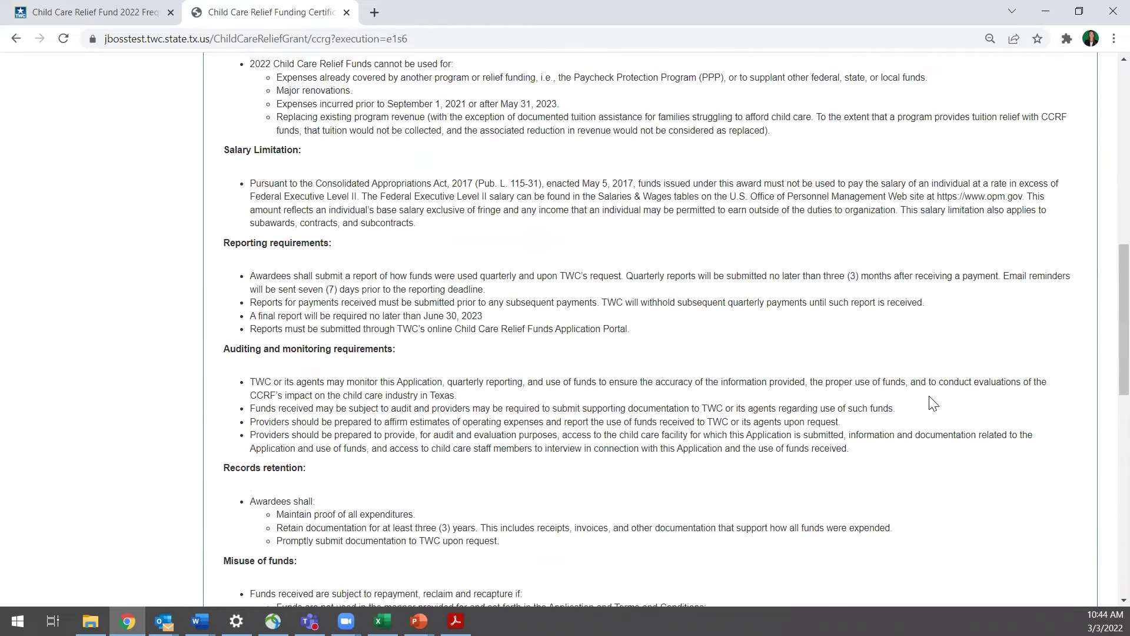
scroll(930, 406, "down", 6)
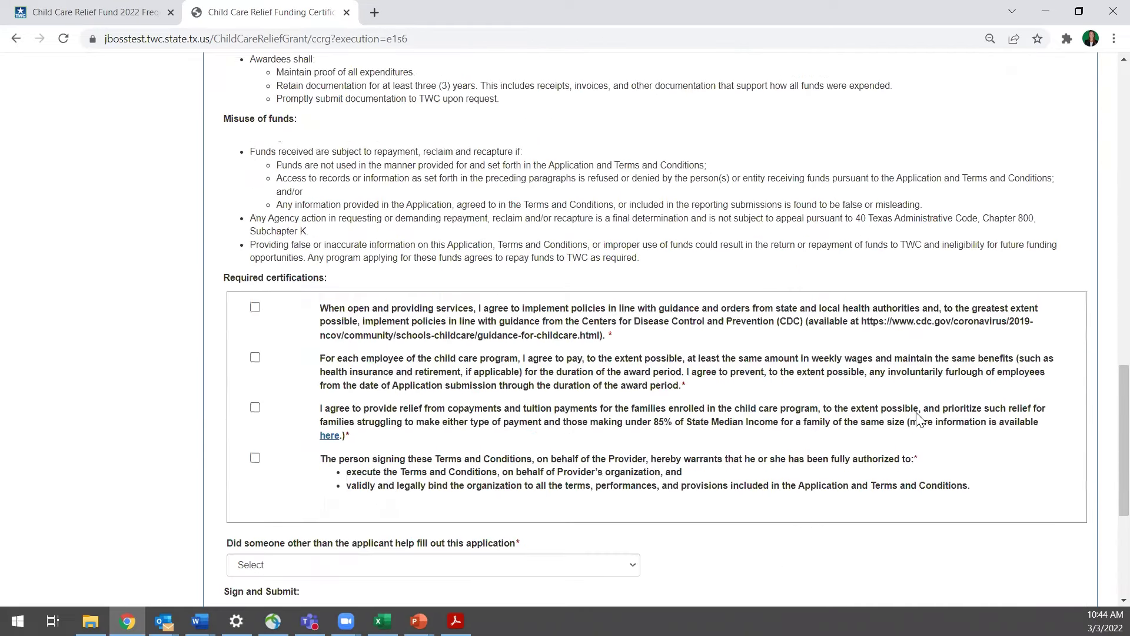
scroll(920, 419, "down", 3)
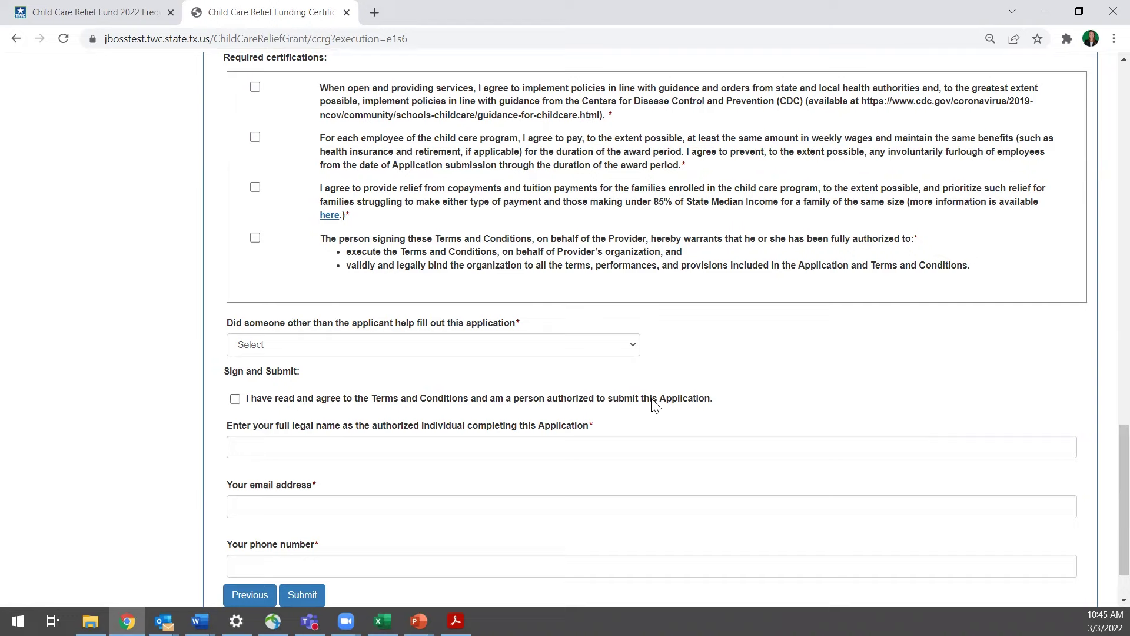
left_click(372, 101)
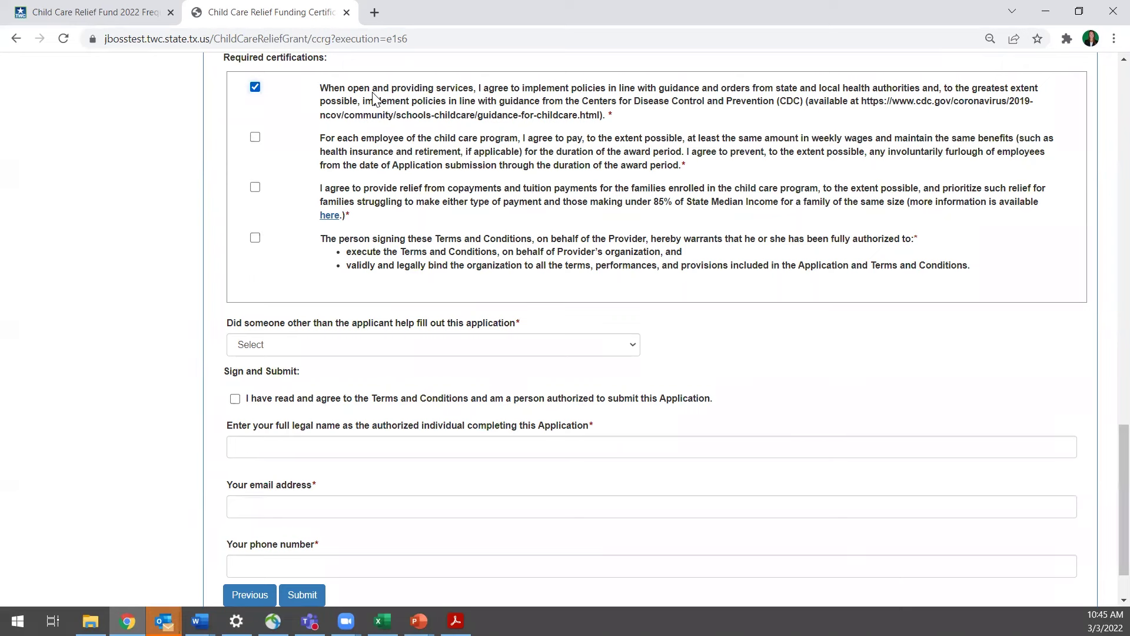
Tick the wages/benefits, copayment/tuition relief and signer-authority certifications
left_click(365, 144)
left_click(360, 202)
left_click(412, 247)
Answer No to whether someone other than the applicant helped
scroll(562, 293, "down", 2)
left_click(560, 278)
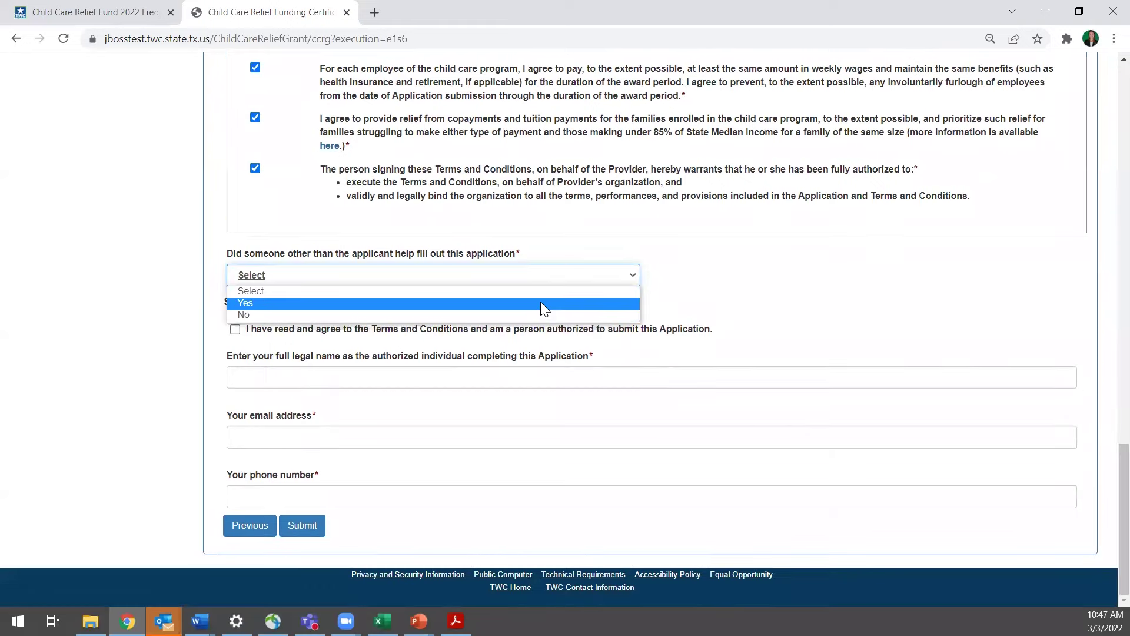
left_click(541, 302)
scroll(645, 421, "down", 1)
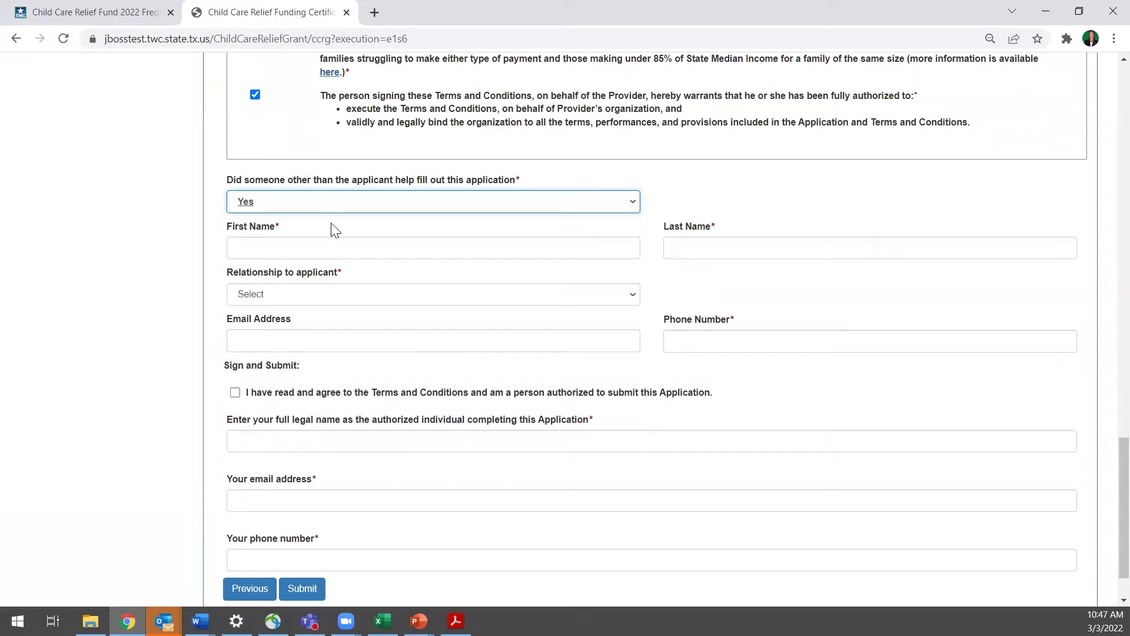
left_click(541, 205)
left_click(525, 241)
left_click(689, 302)
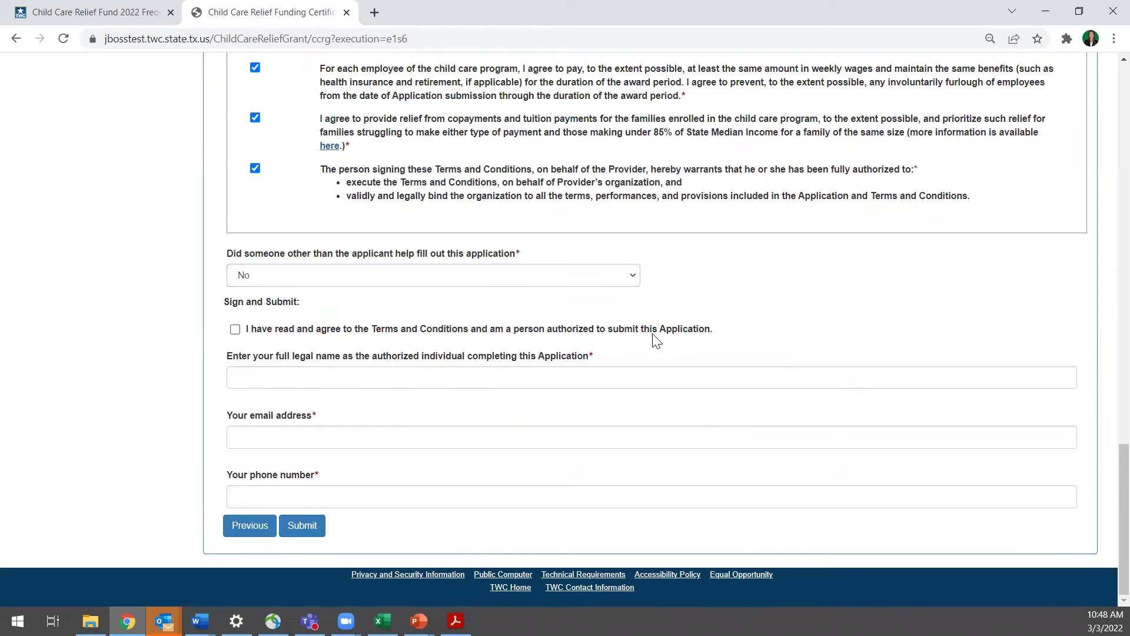
Agree to the terms and enter the signer's full legal name, e-mail and phone number
left_click(414, 330)
left_click(532, 376)
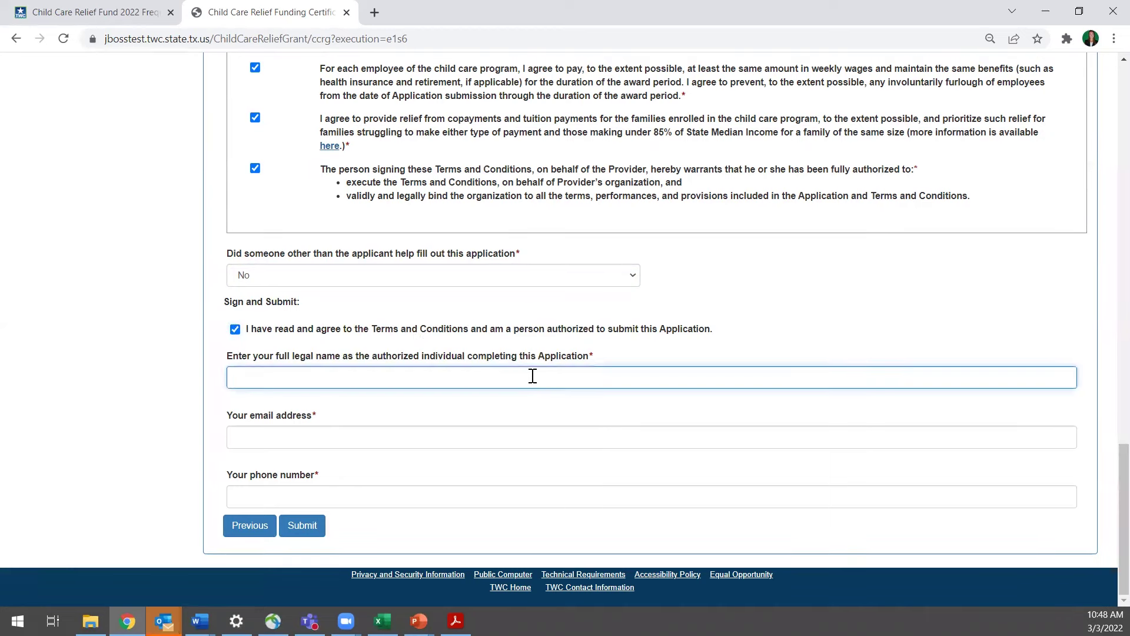
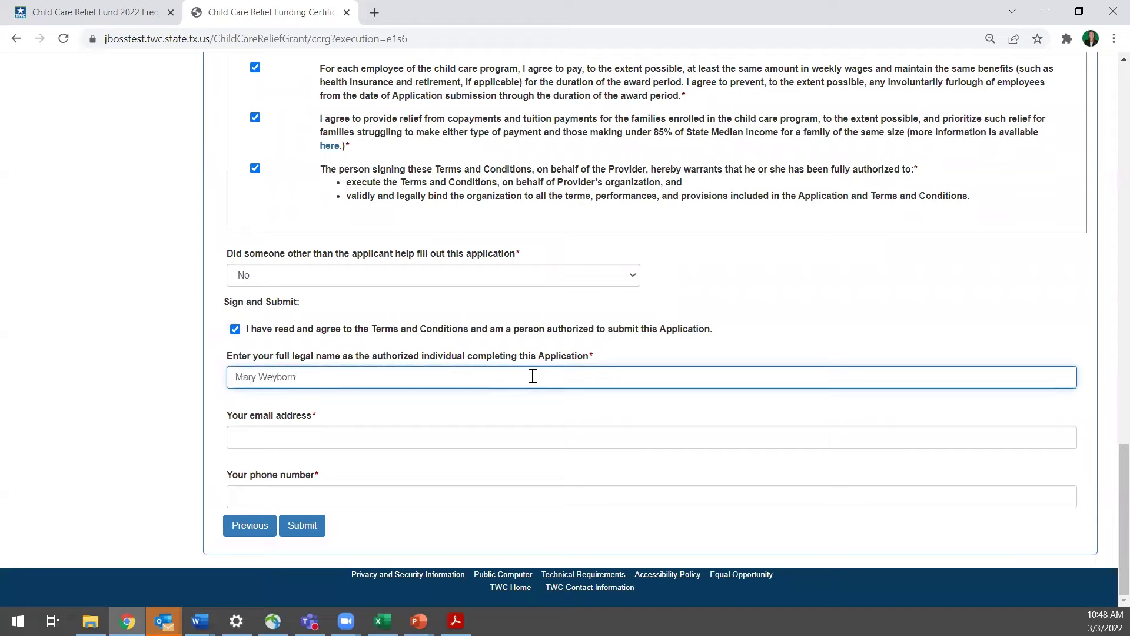
left_click(556, 444)
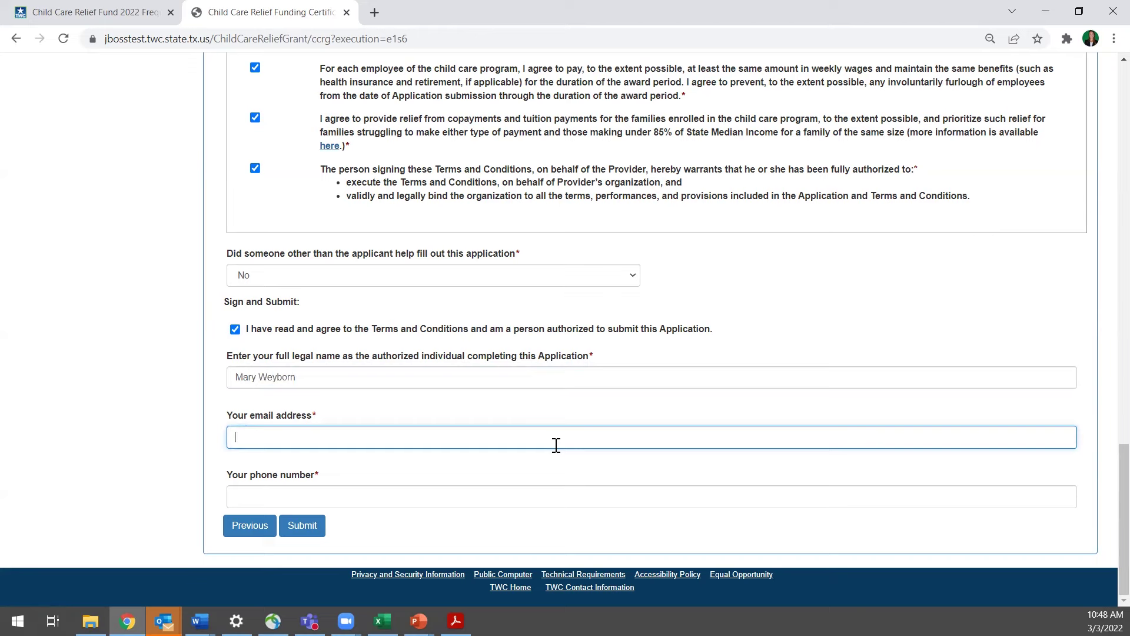
left_click(539, 498)
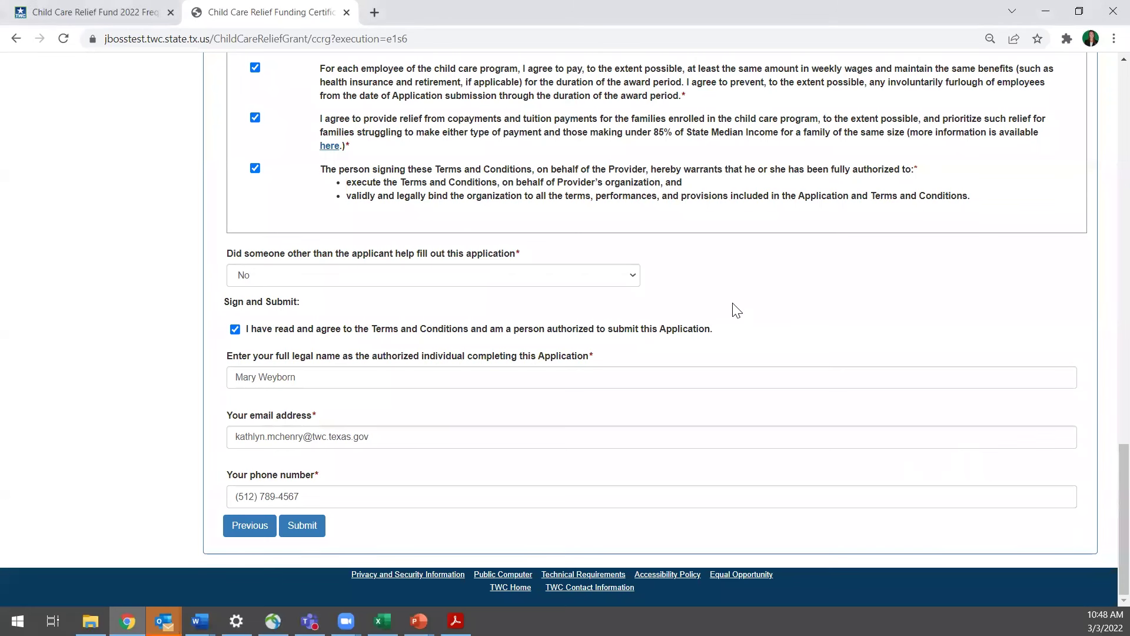
Submit the application, certifying the information is true and correct, and accept
left_click(307, 532)
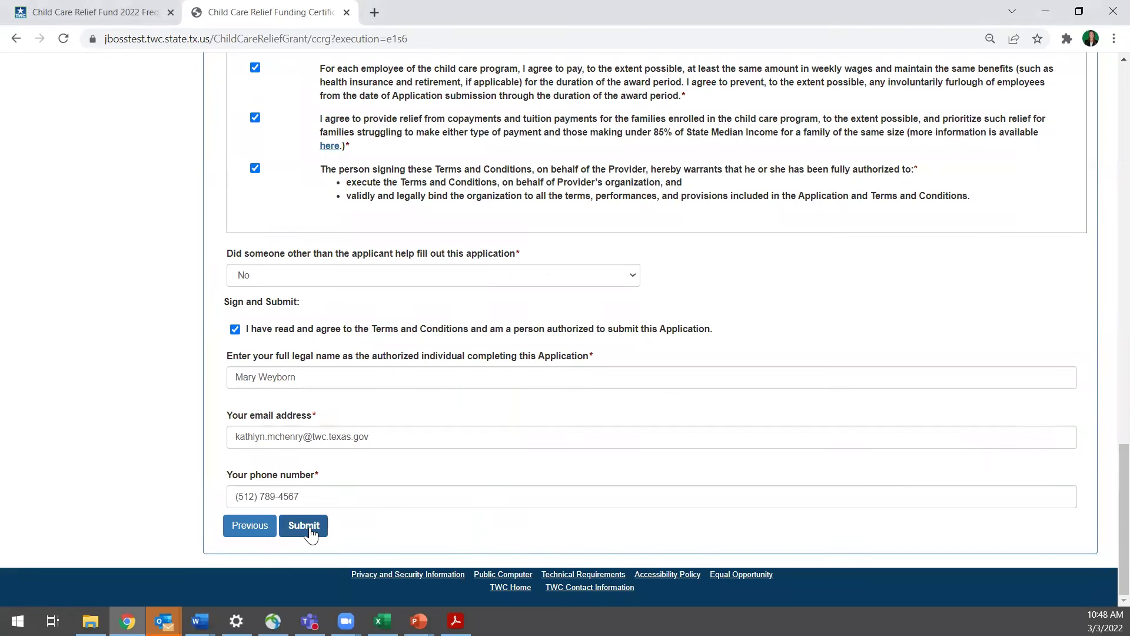
left_click(304, 525)
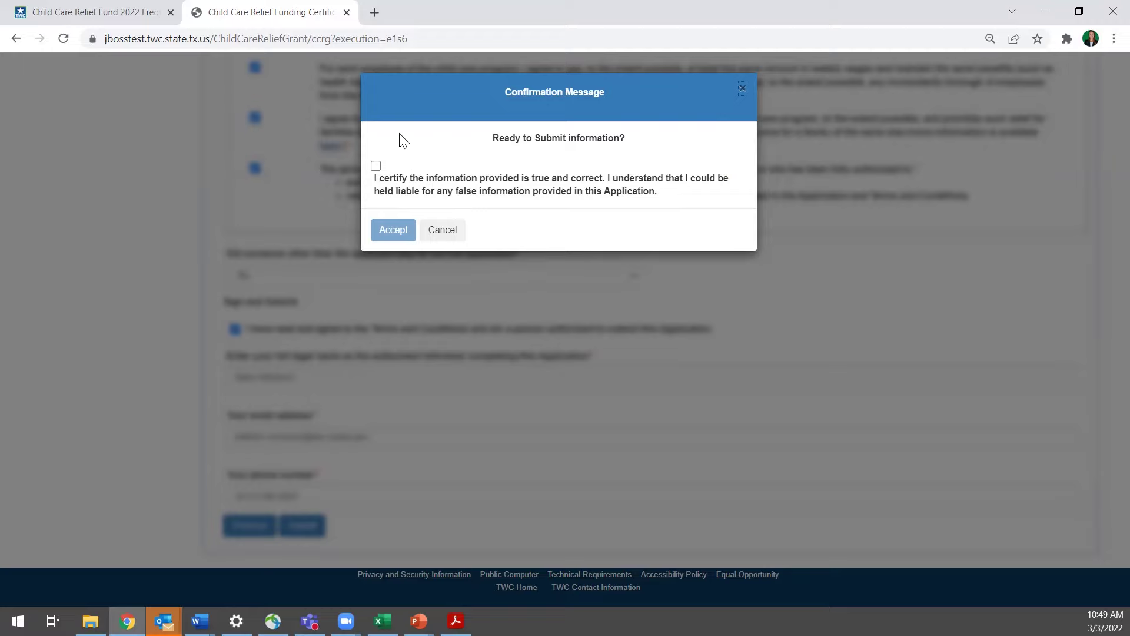
left_click(376, 167)
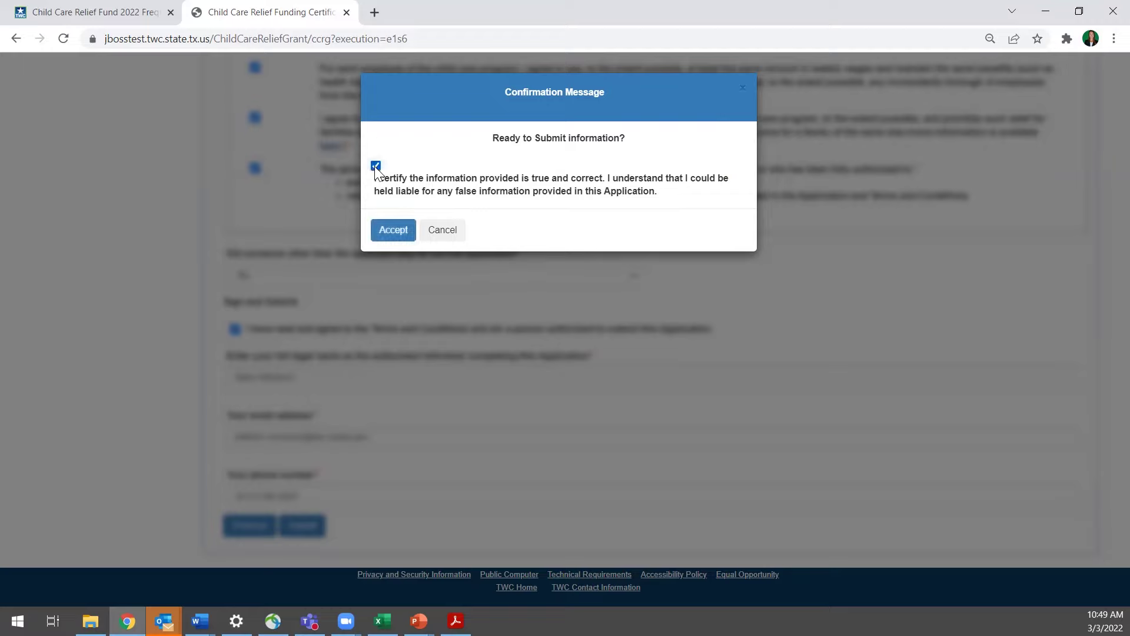
left_click(393, 235)
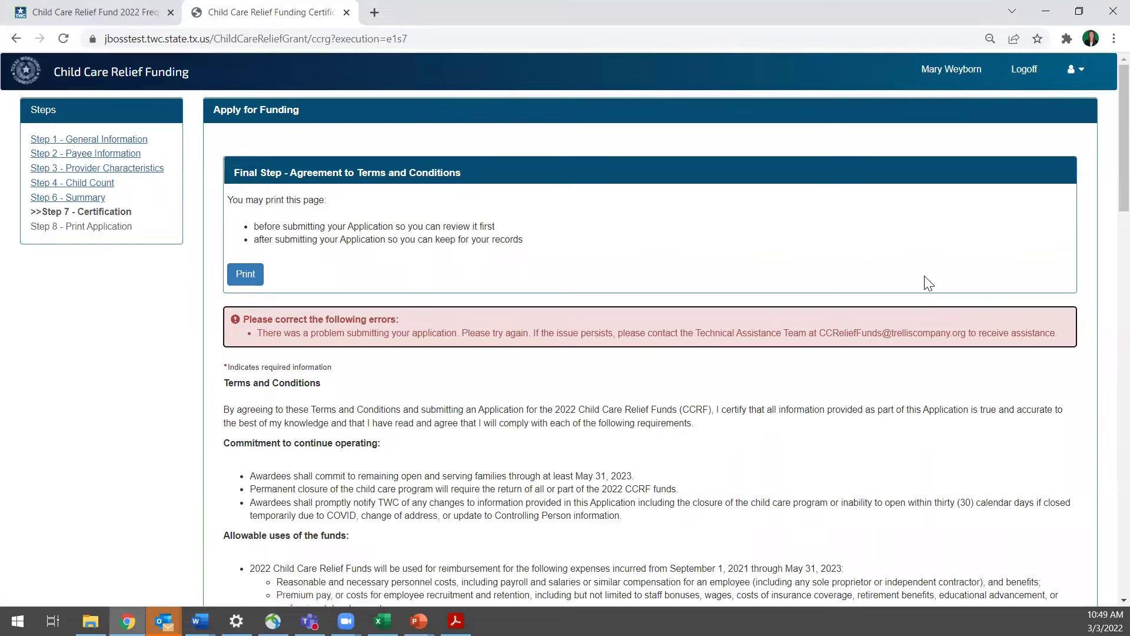
Advance the slideshow to the Help is Available! technical assistance contacts slide
scroll(928, 294, "down", 1)
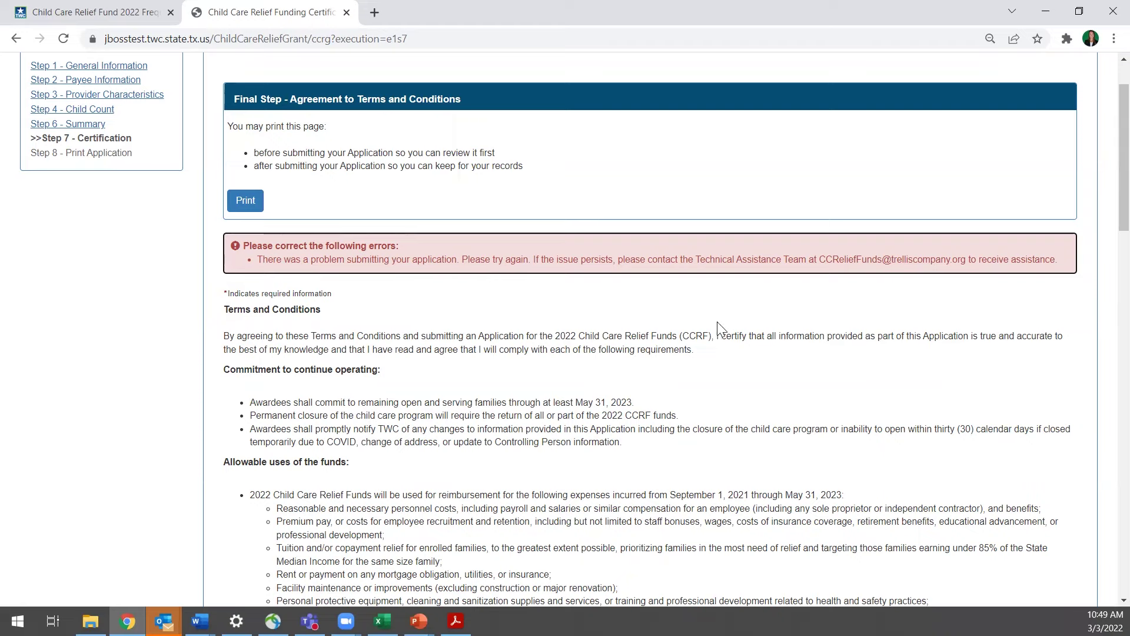
scroll(819, 361, "down", 1)
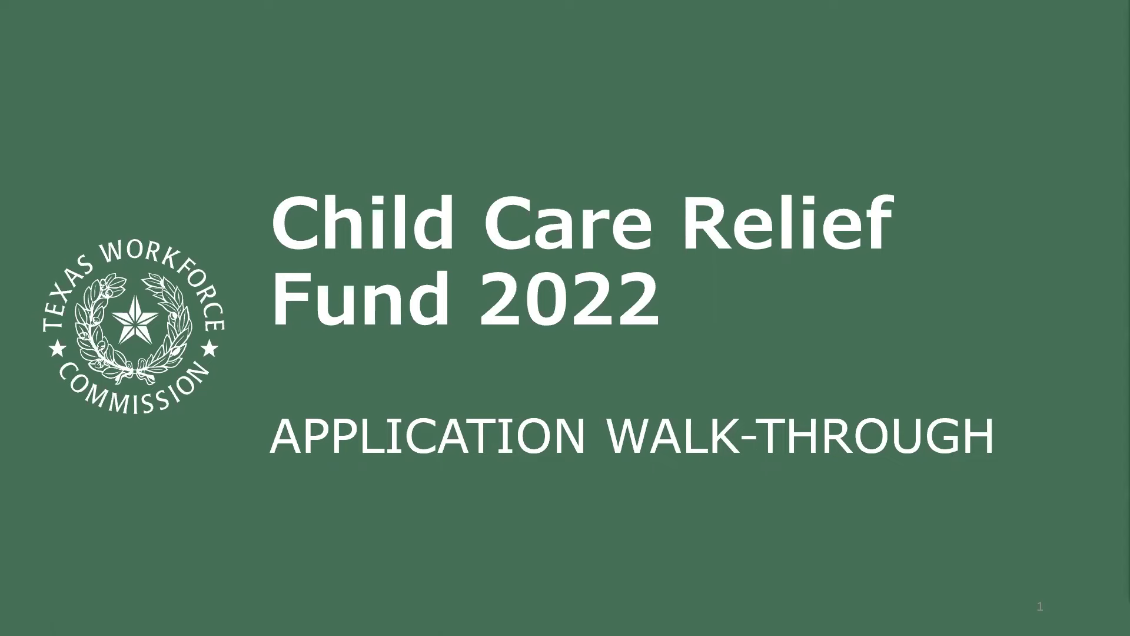
key("Right")
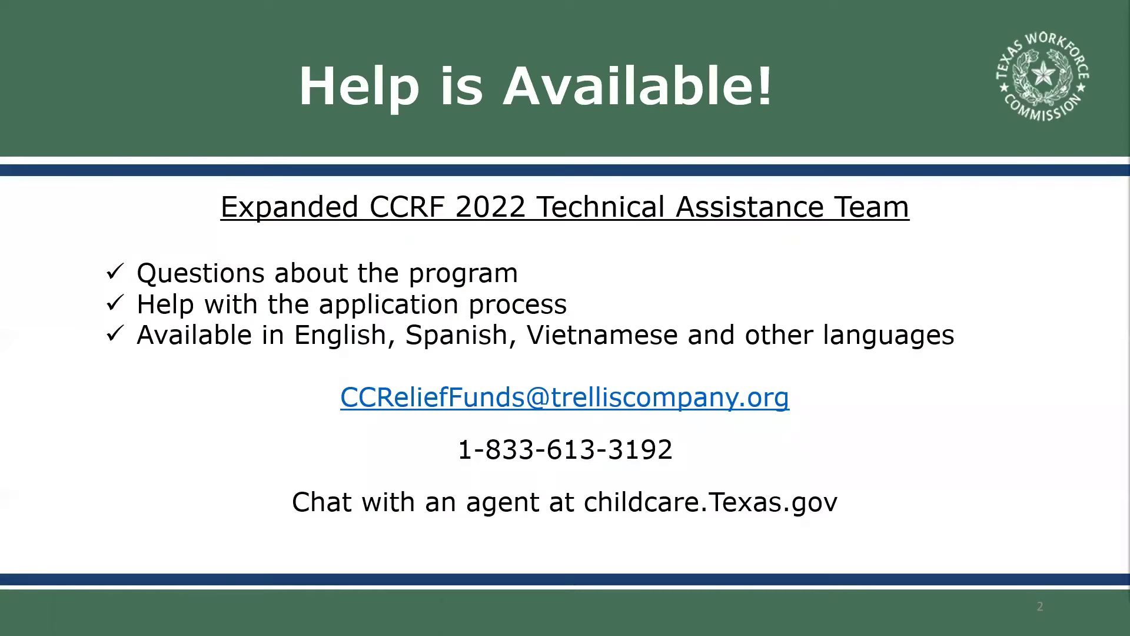